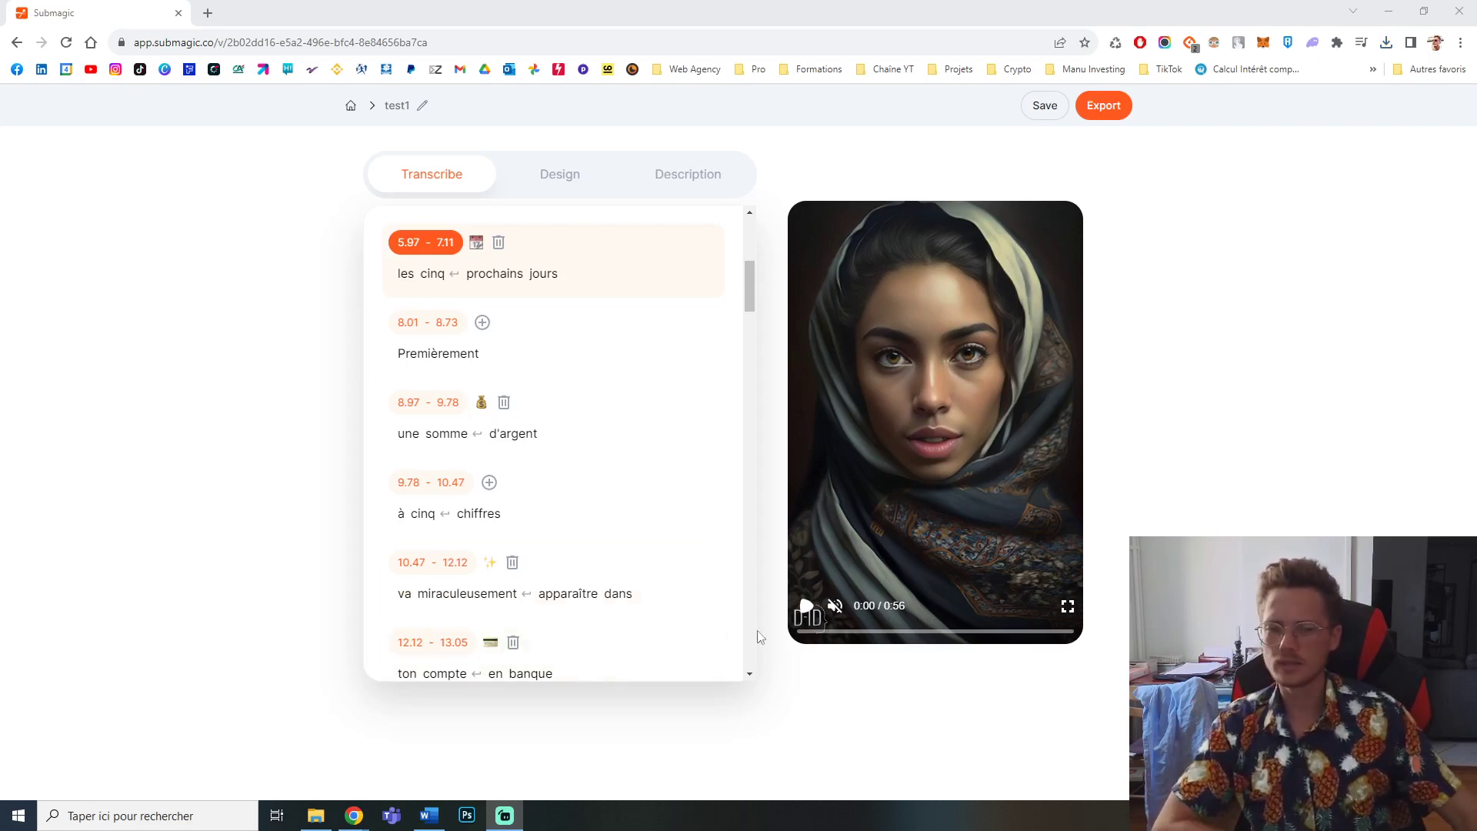
Step: Play and scrub through the existing captioned project's preview to review its subtitles and sound
left_click(806, 608)
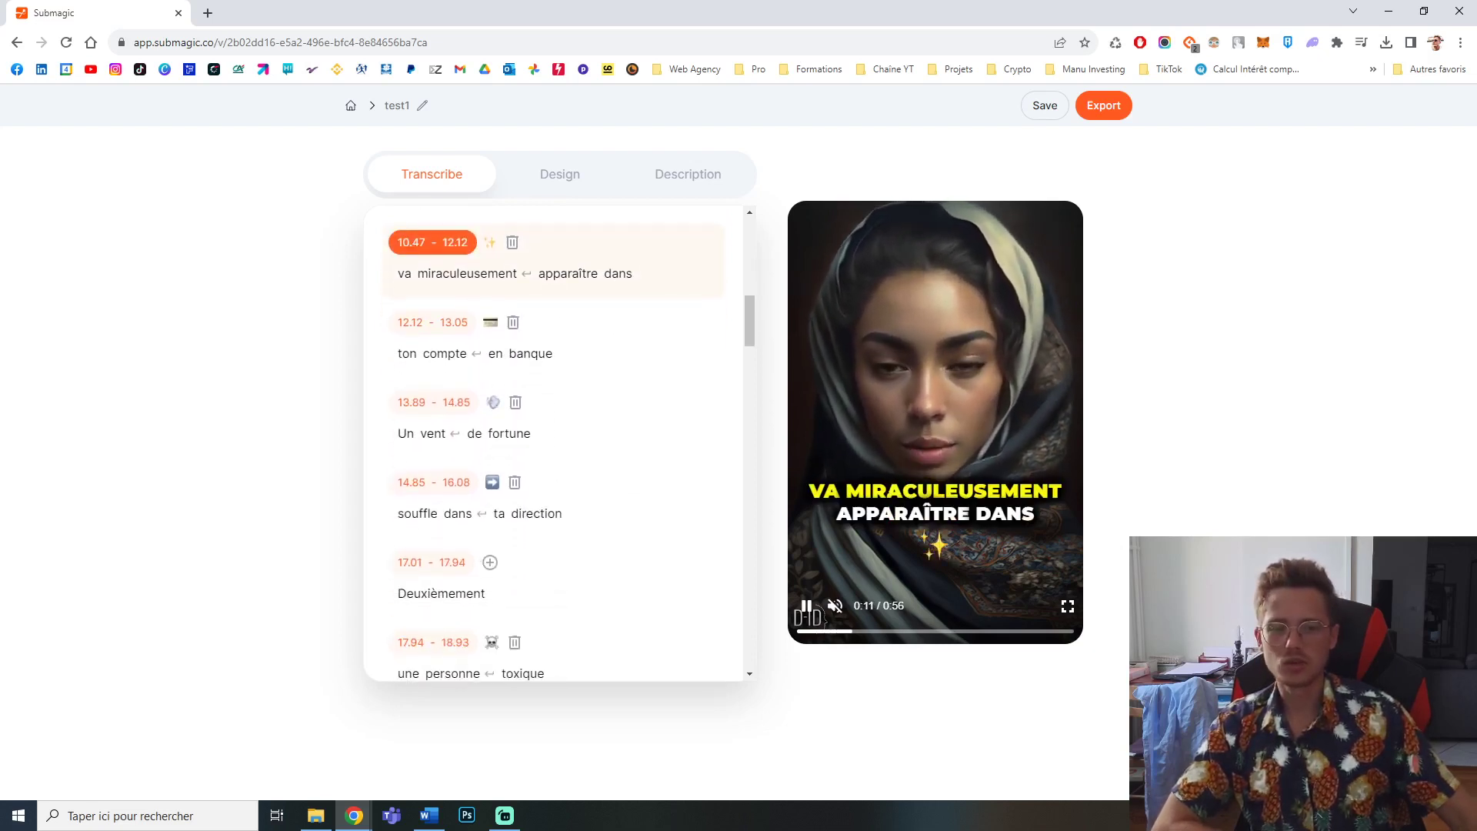
left_click(809, 608)
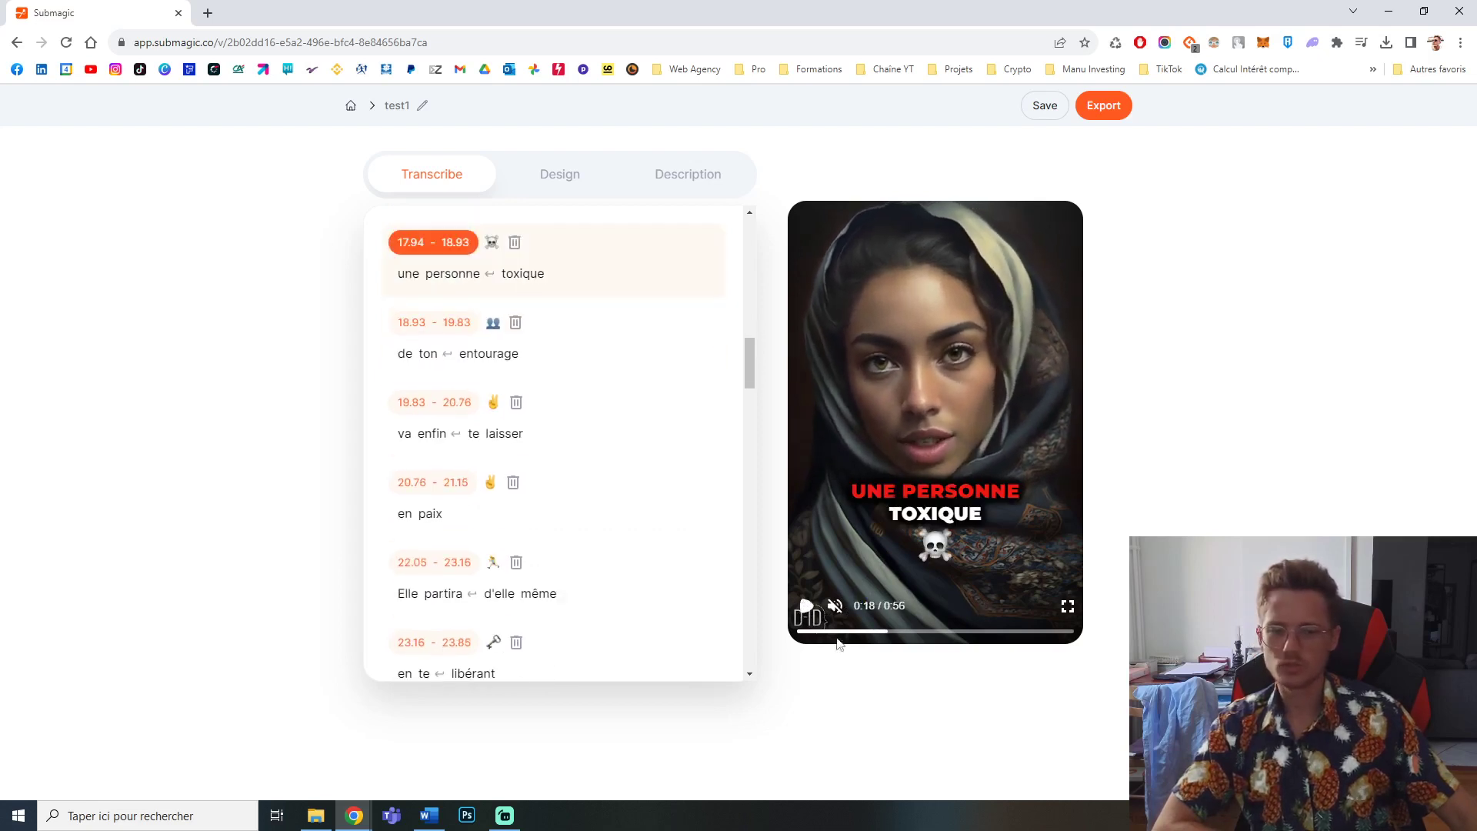
left_click(802, 630)
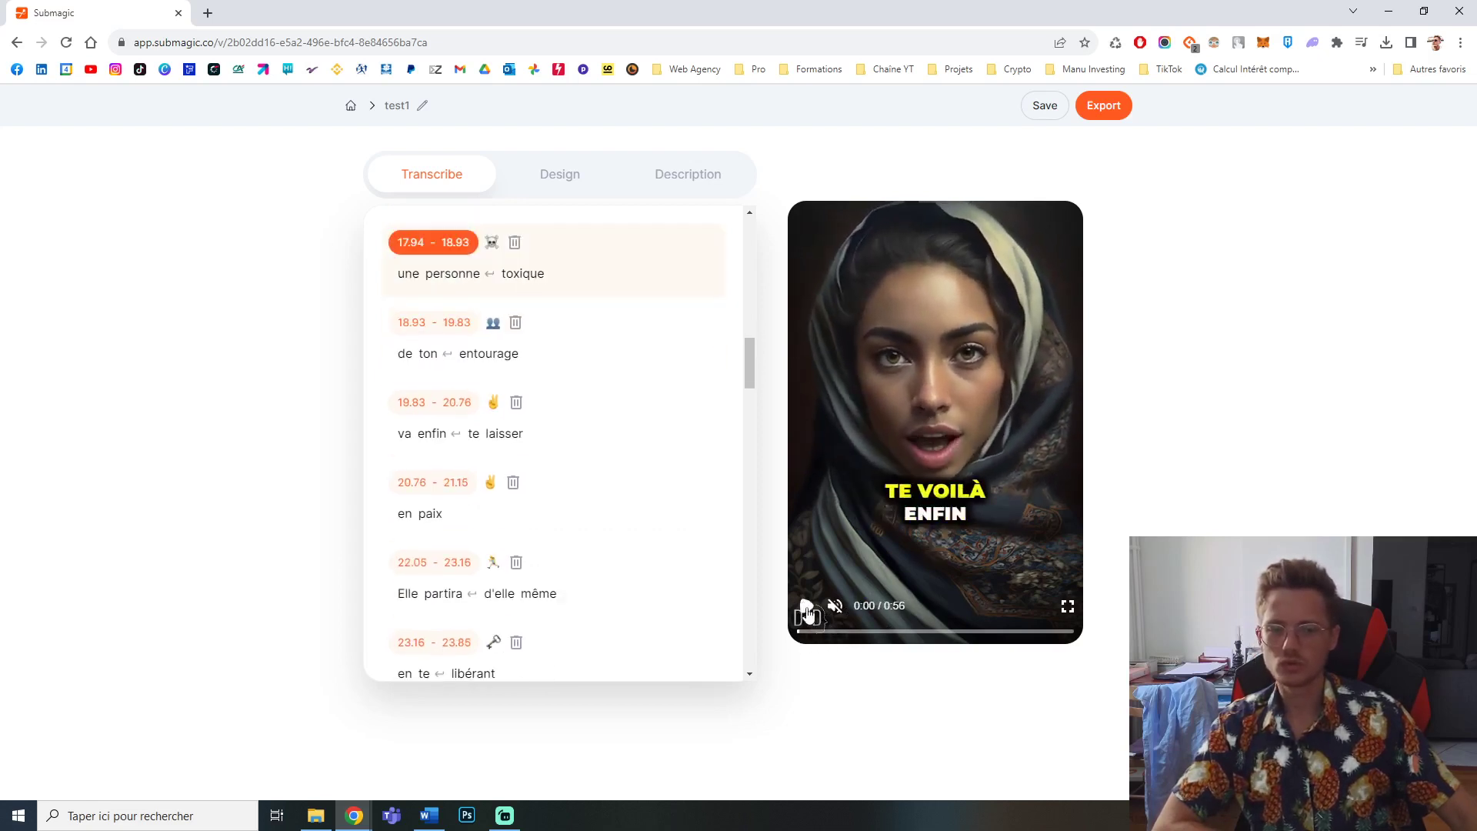
left_click(807, 612)
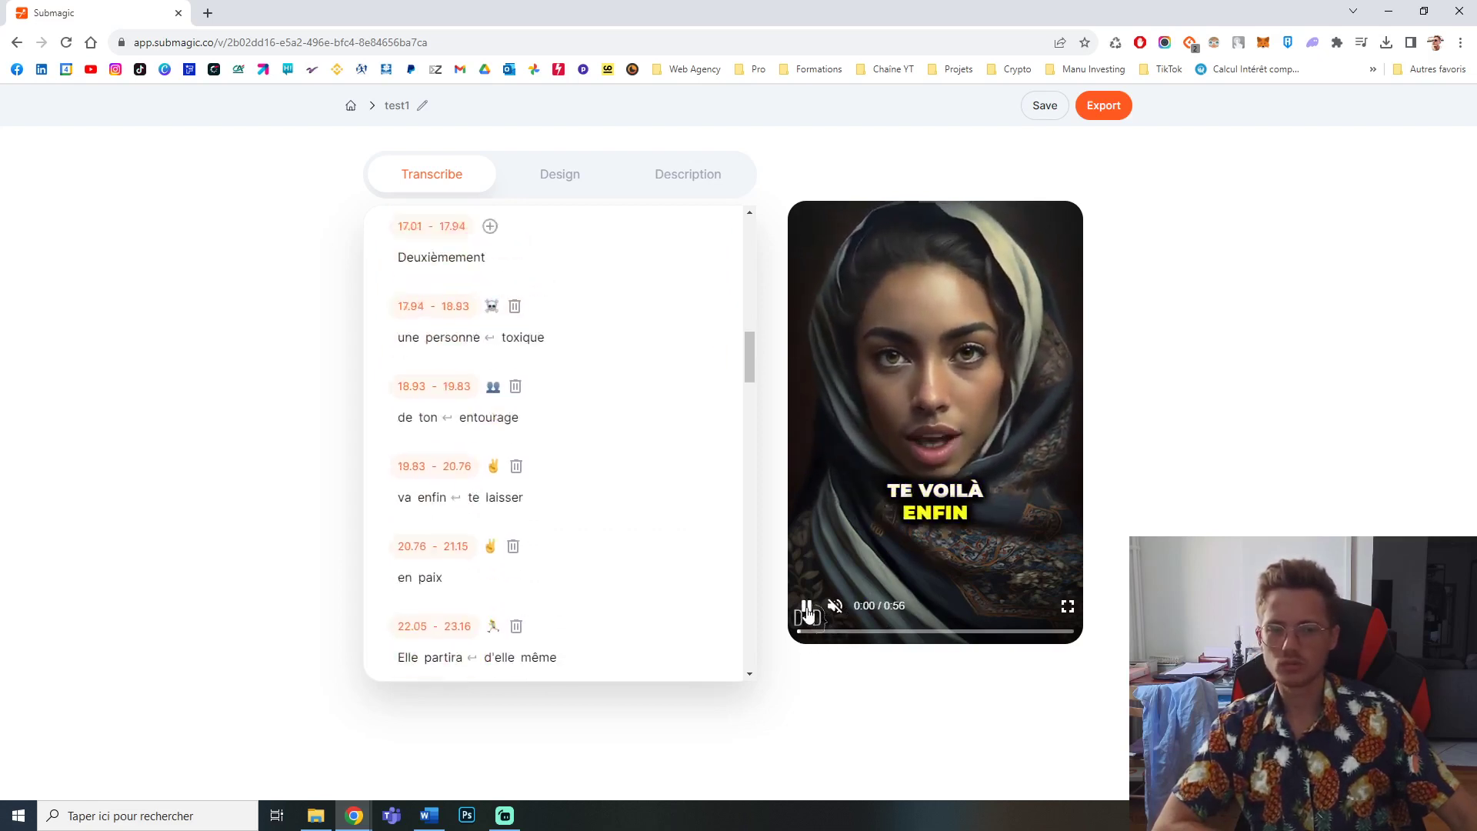
left_click(835, 606)
left_click_drag(864, 607, 891, 612)
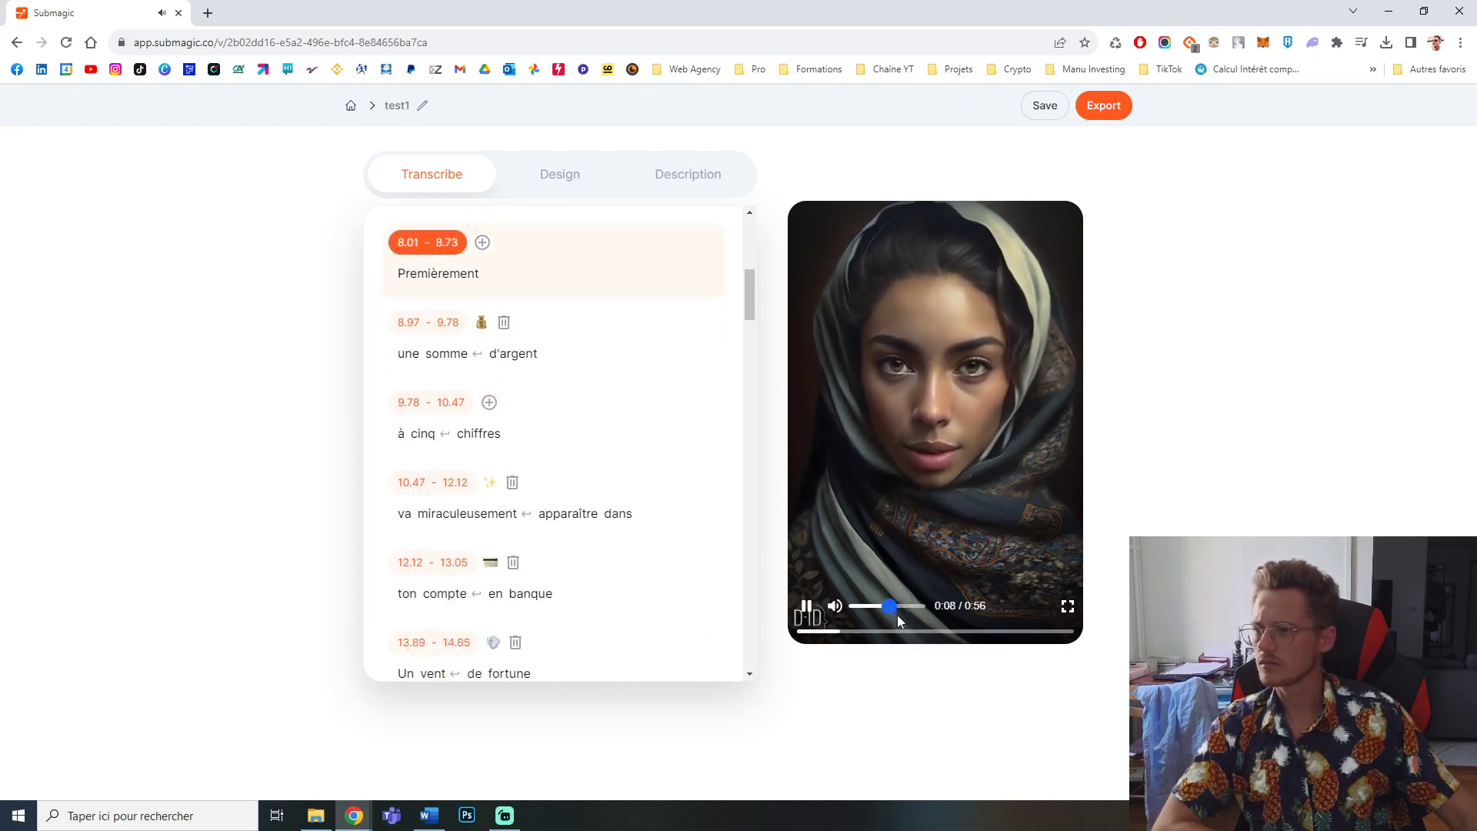
left_click(808, 611)
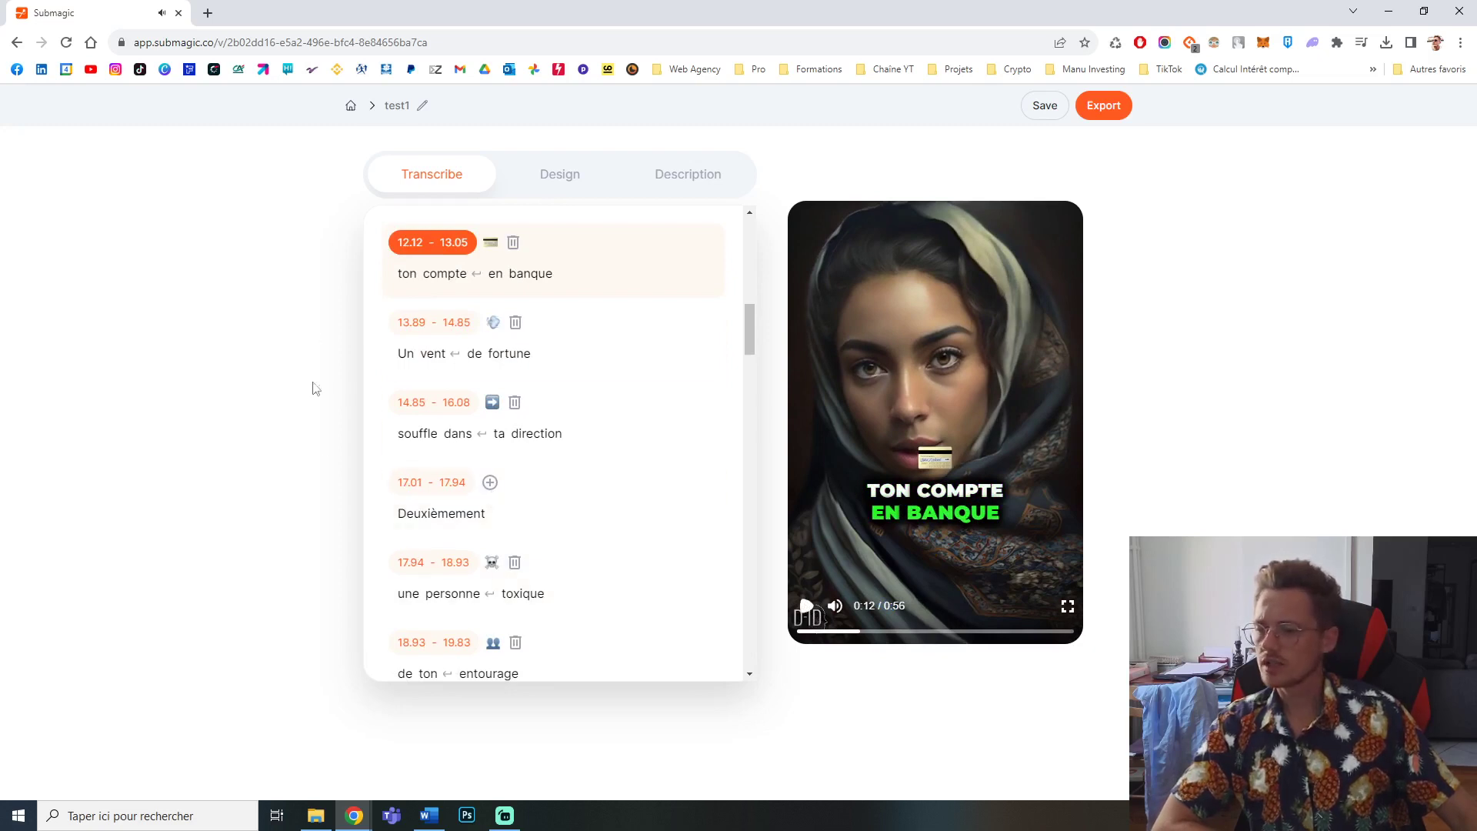
Step: Start a new project from the projects list and upload a video by dropping the file onto the upload area
left_click(351, 106)
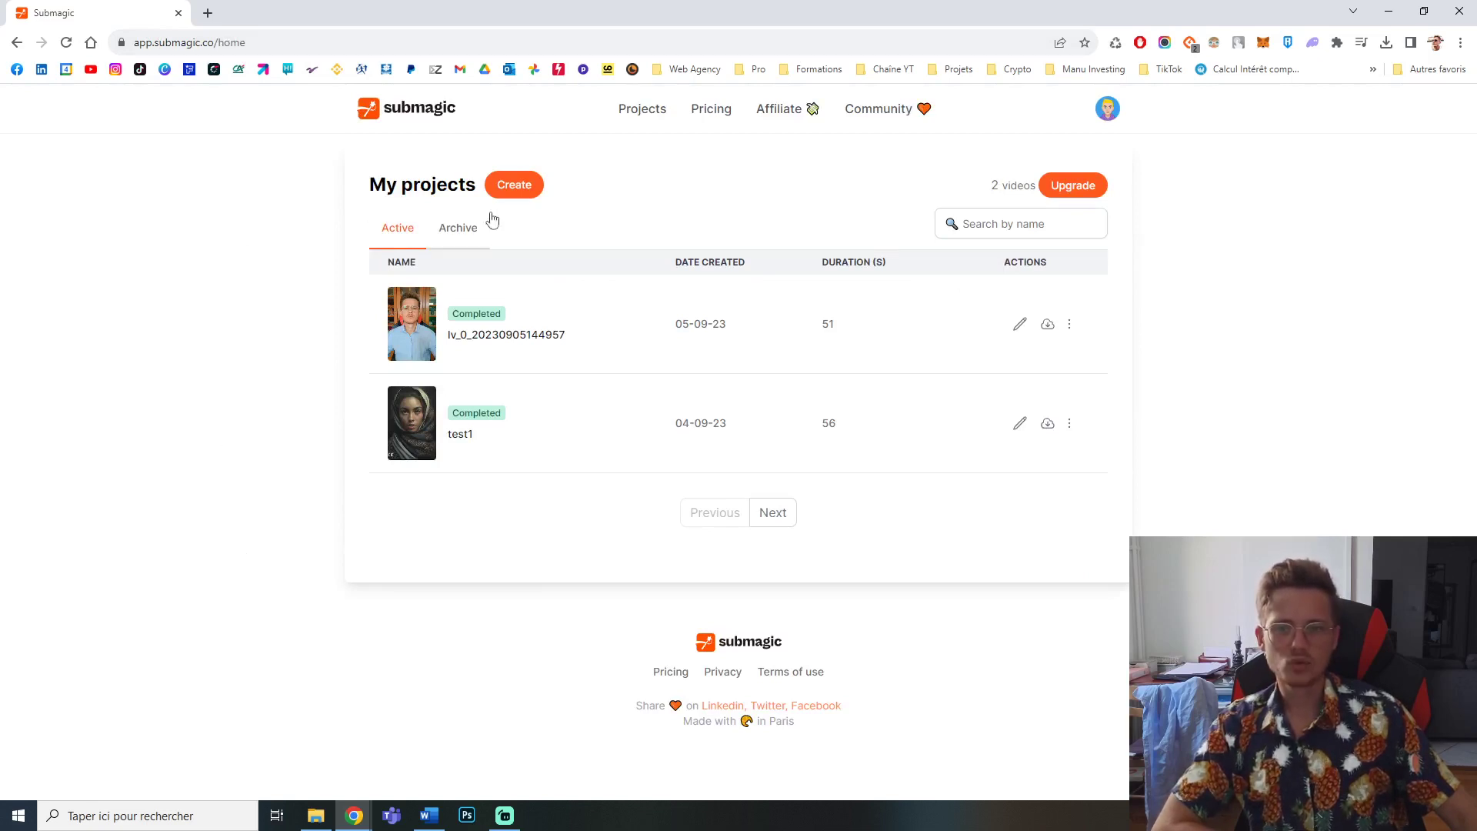
left_click(508, 188)
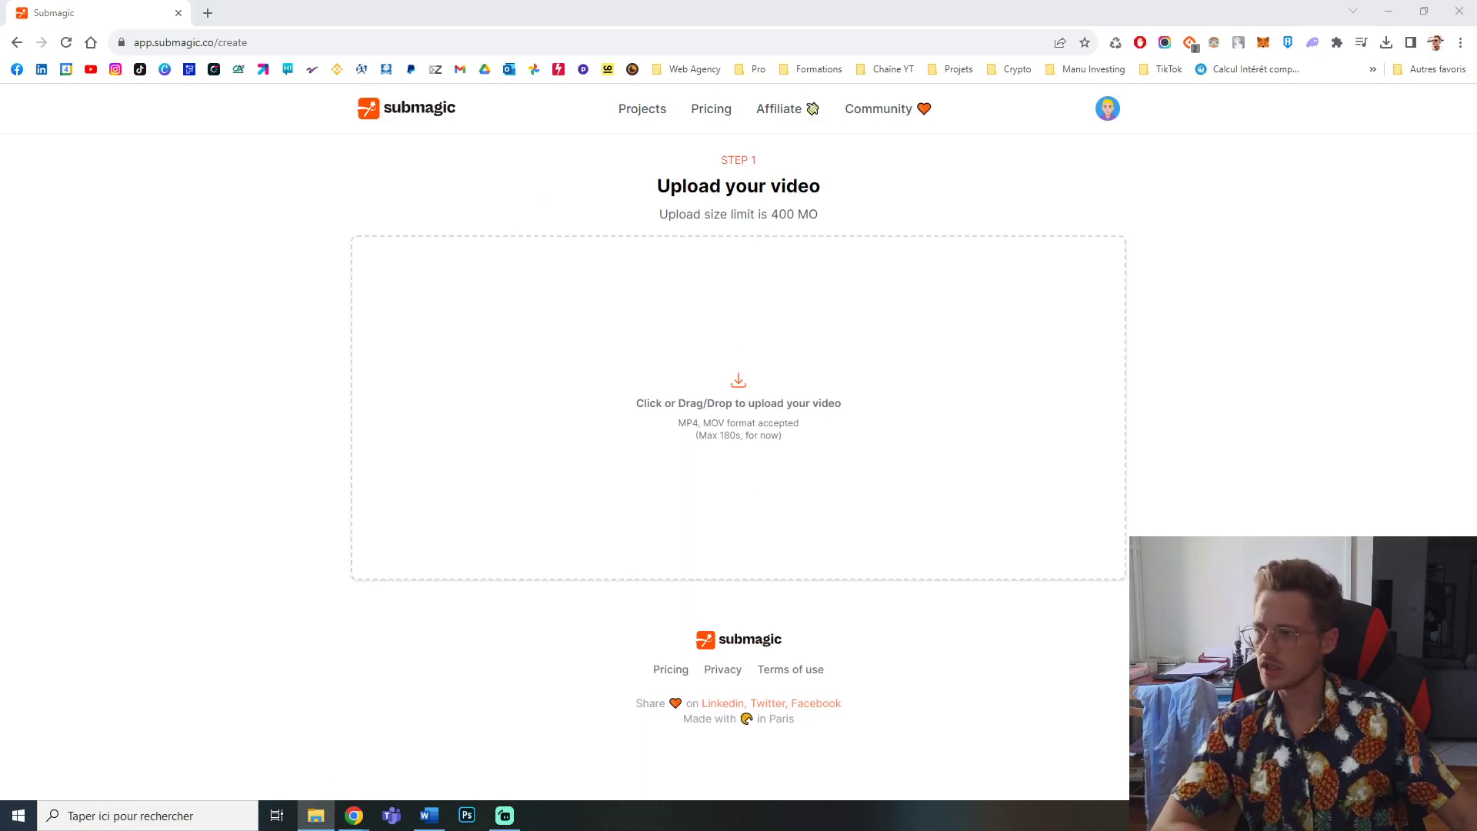
left_click_drag(1476, 400, 933, 407)
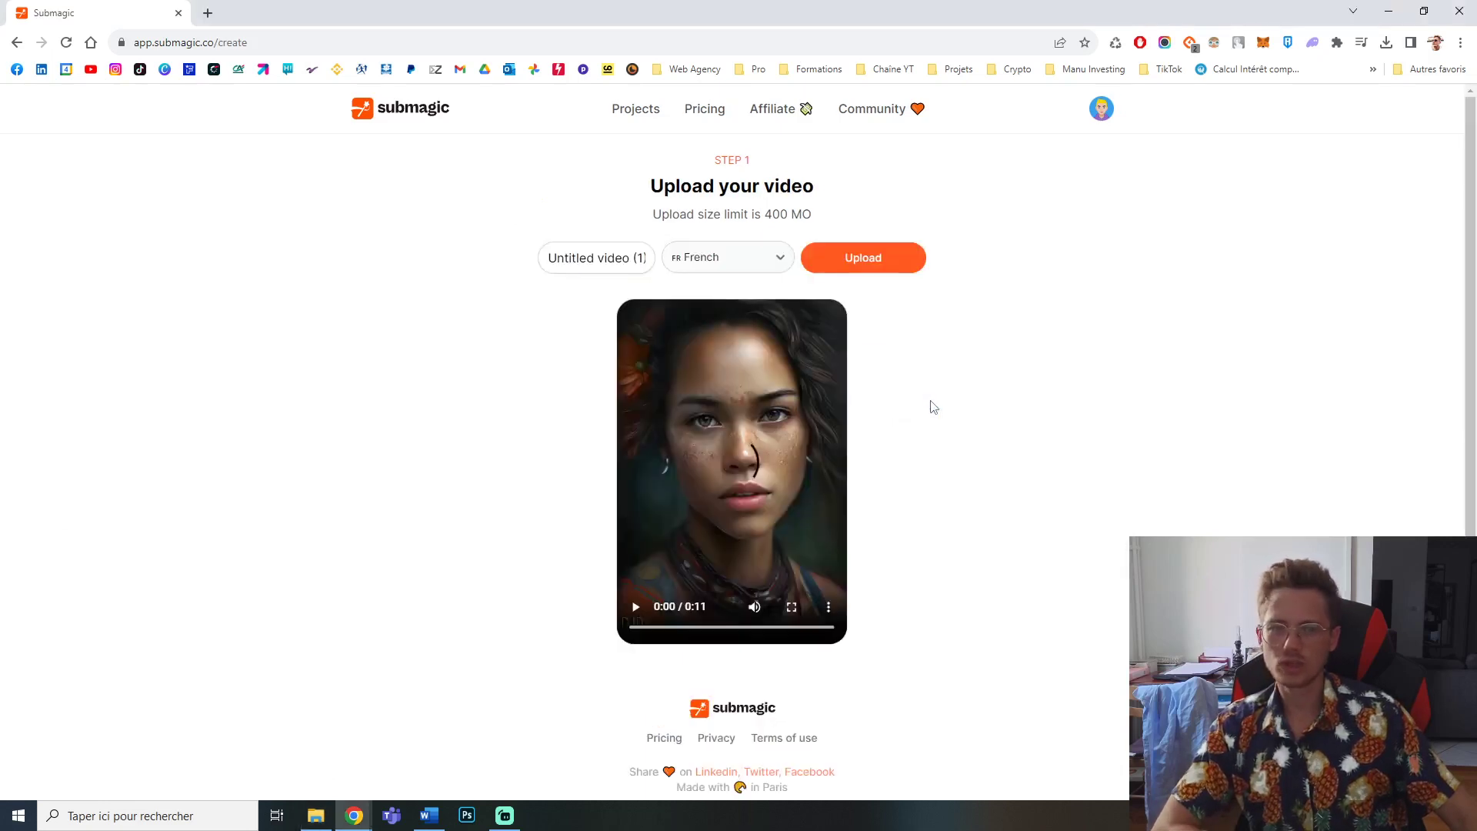
Step: Preview the uploaded clip, keep French as the transcription language, and upload it to generate captions
left_click(635, 607)
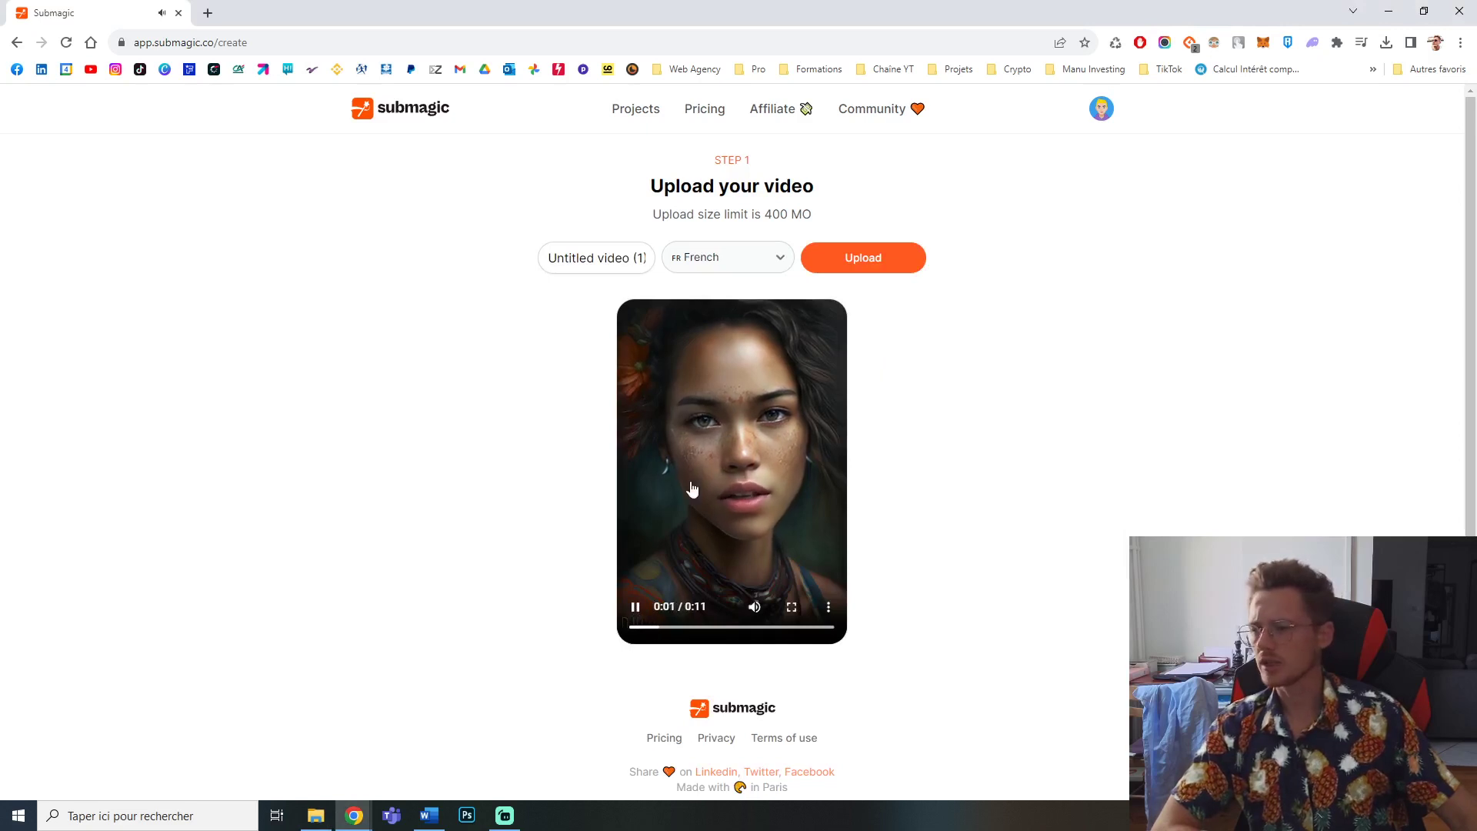
left_click(636, 609)
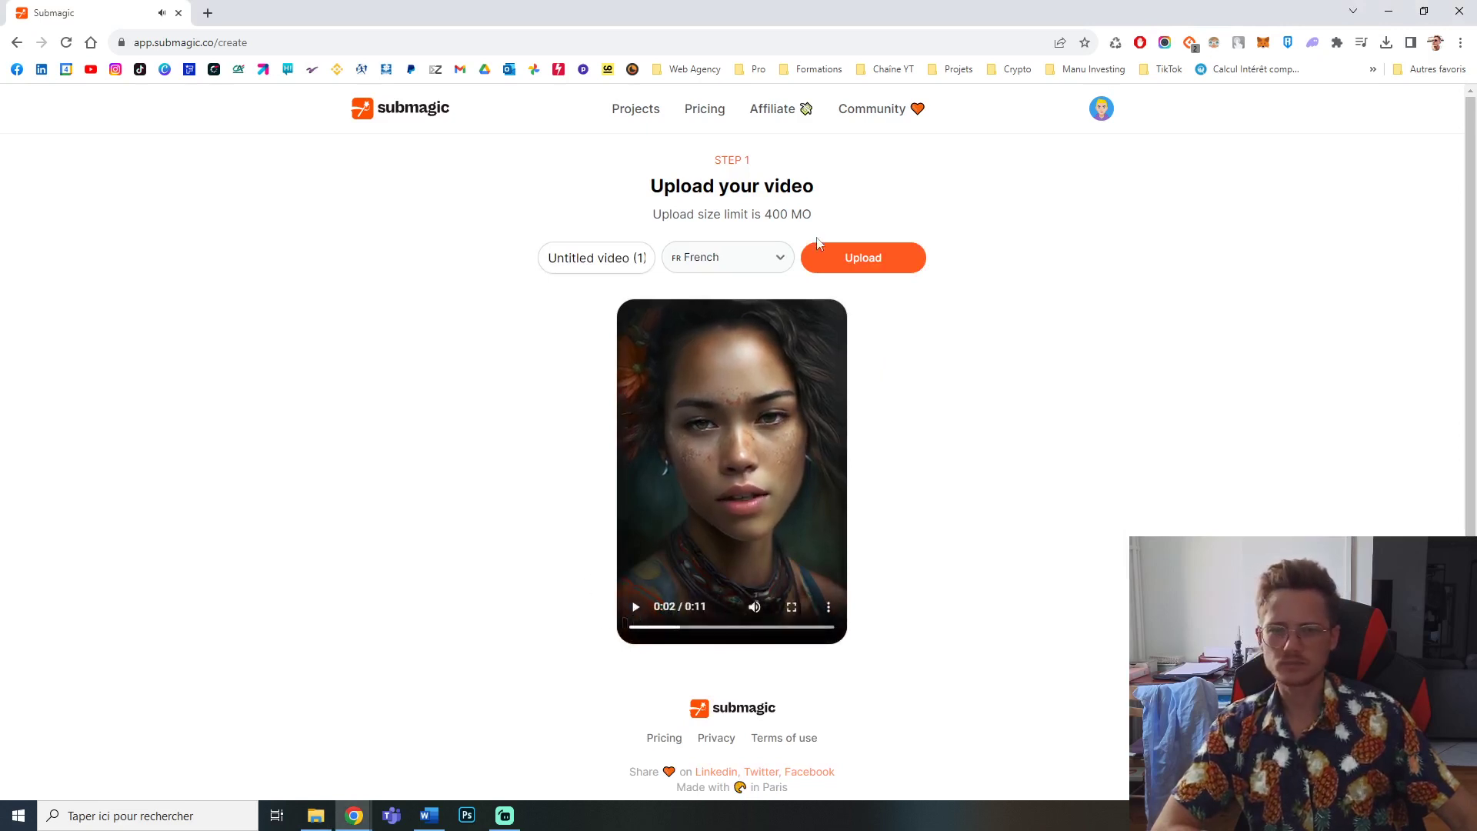
left_click(701, 259)
left_click(714, 266)
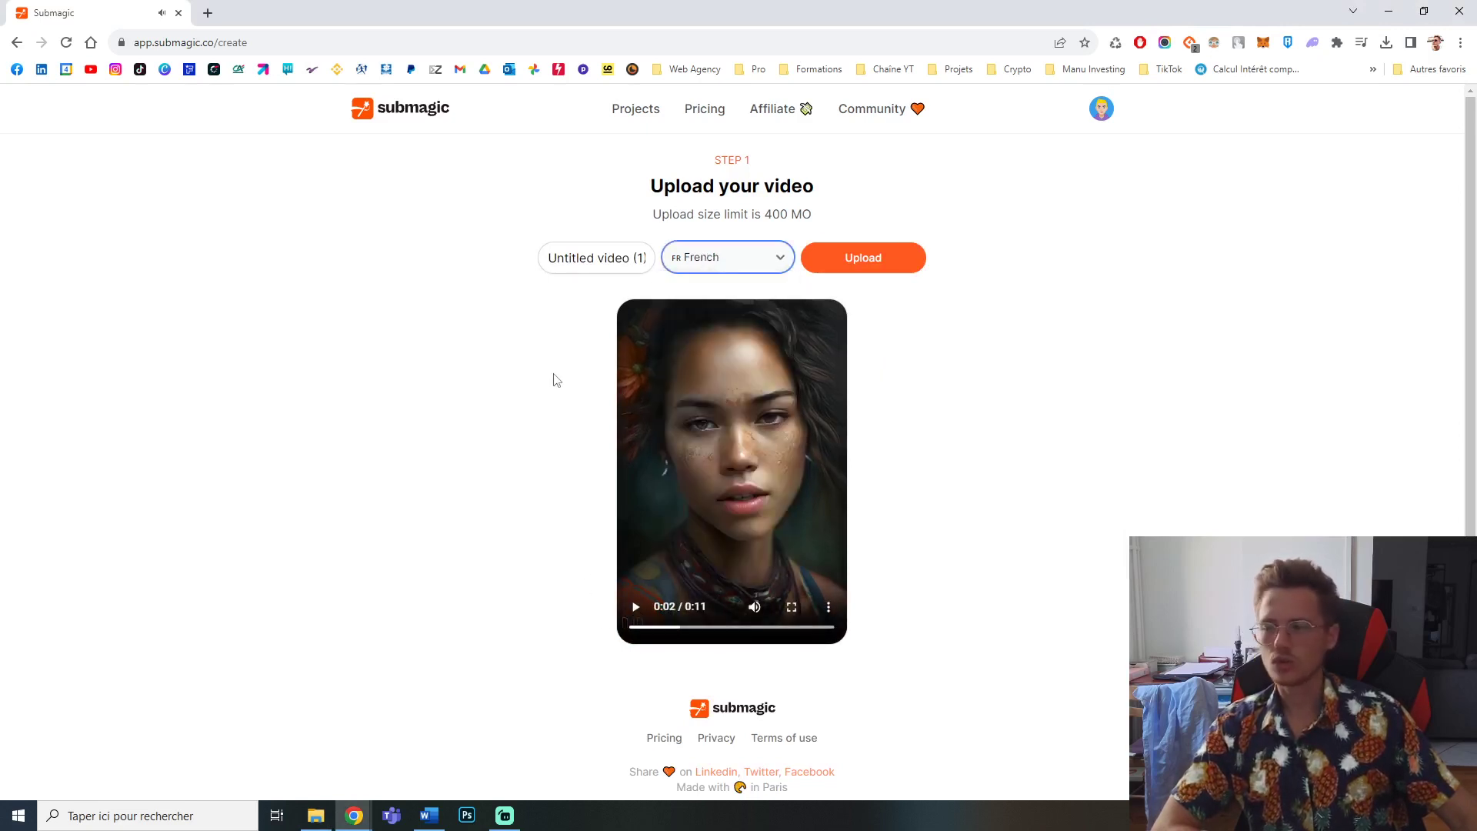
scroll(840, 469, "down", 1)
left_click(880, 237)
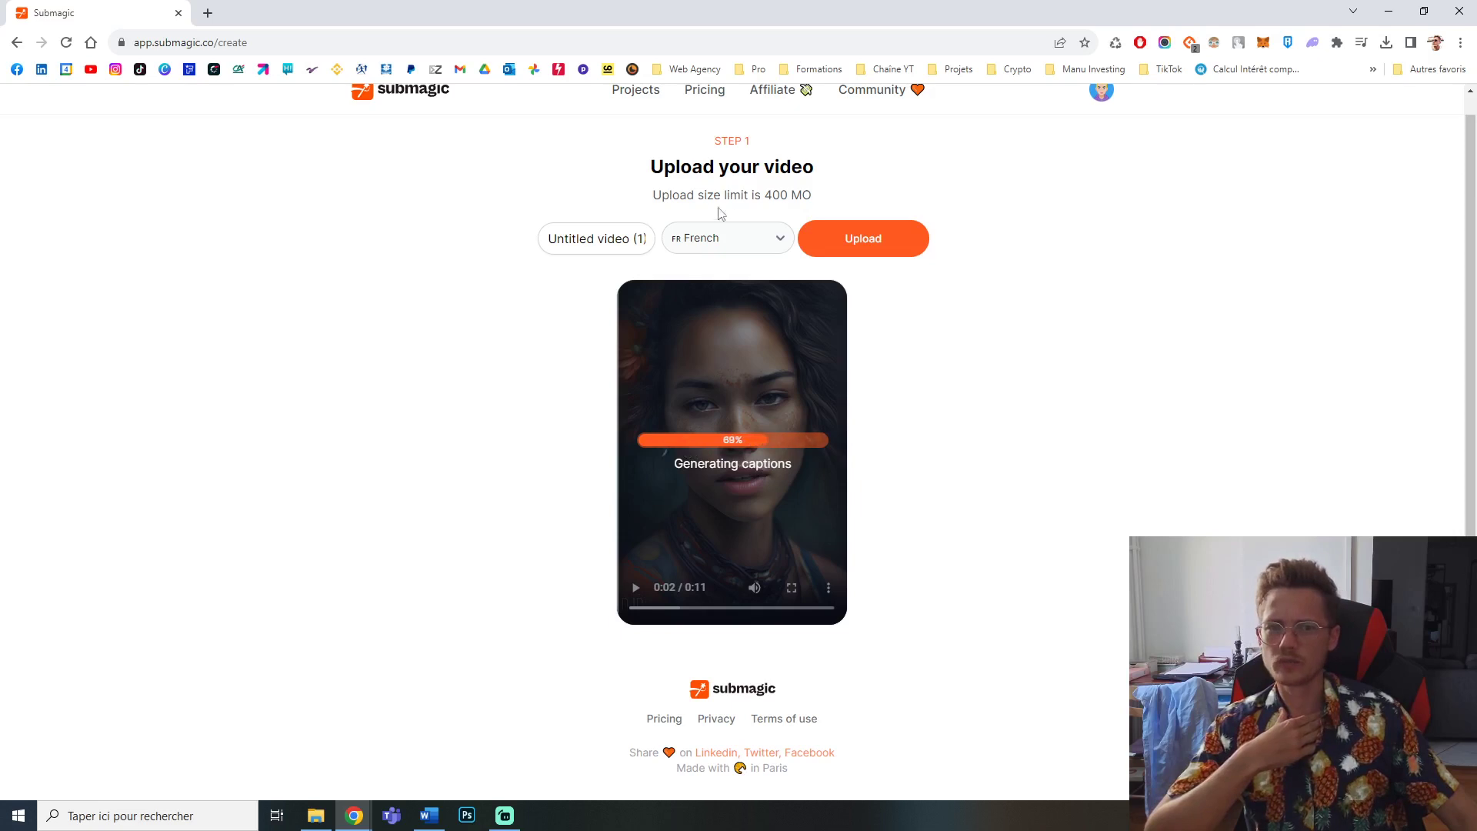
Step: Play the generated captioned video to review the automatic subtitles
left_click_drag(766, 194, 793, 195)
left_click(793, 194)
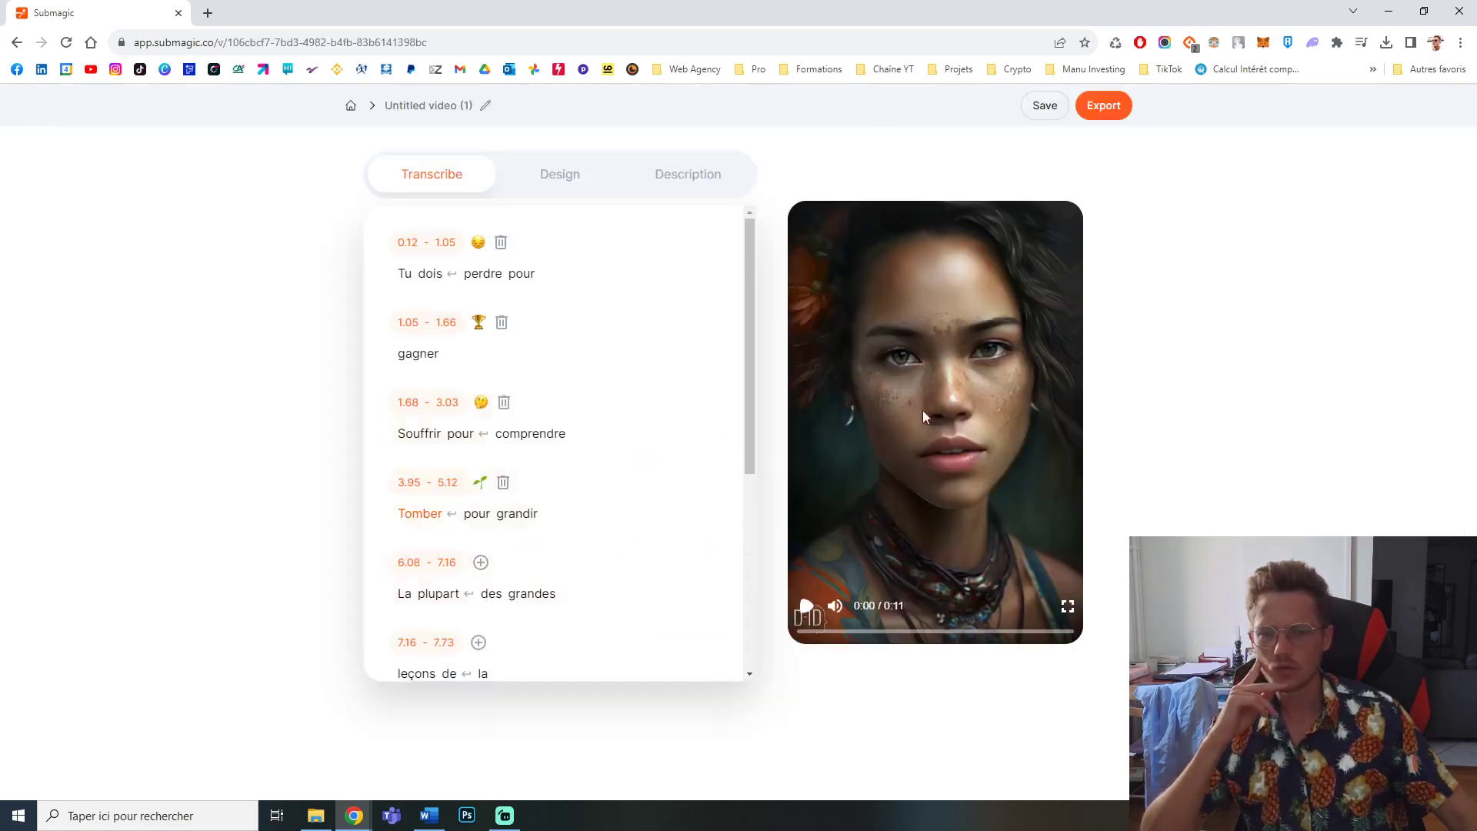
left_click(808, 608)
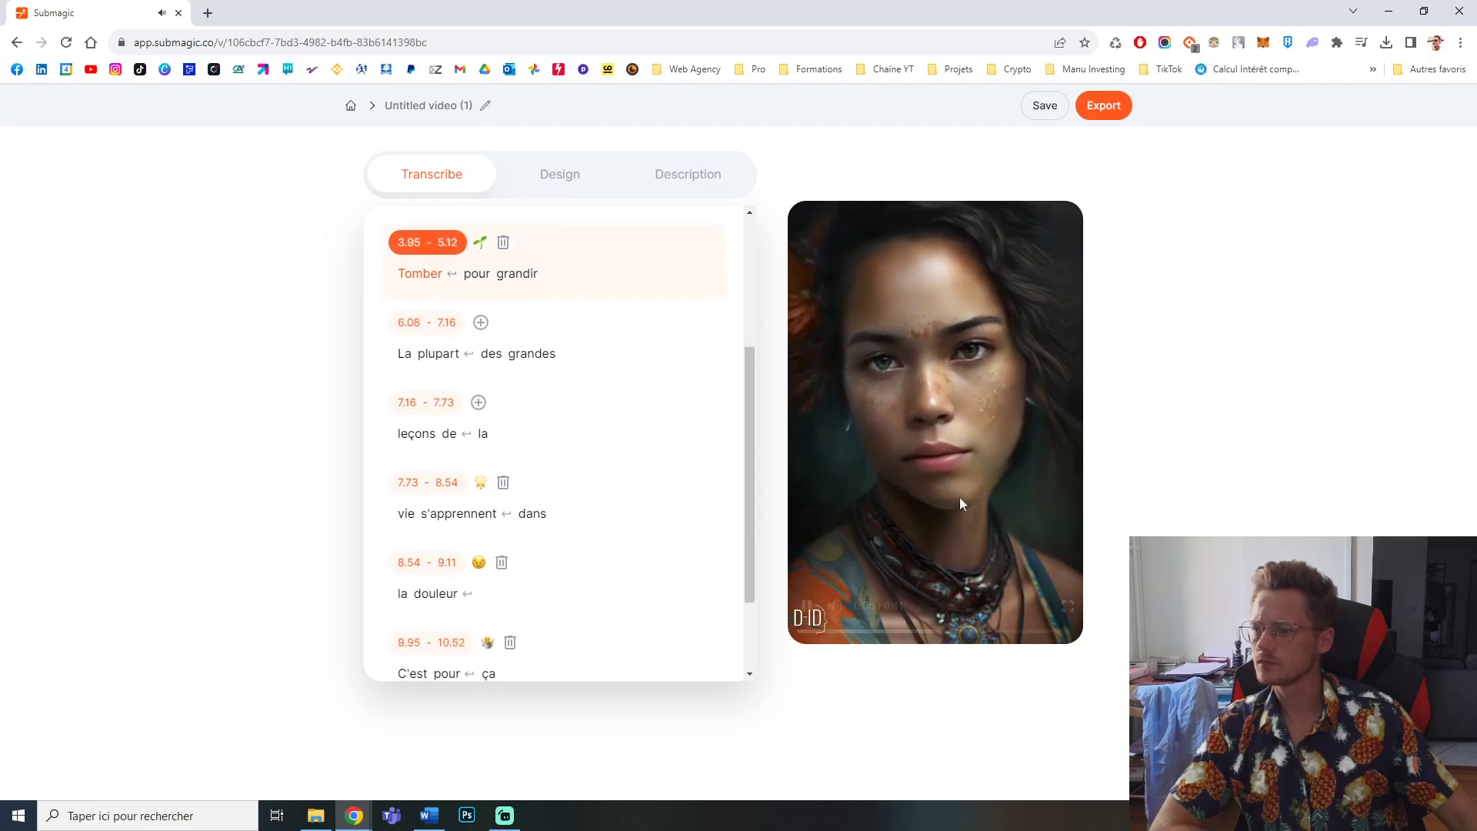
left_click(807, 608)
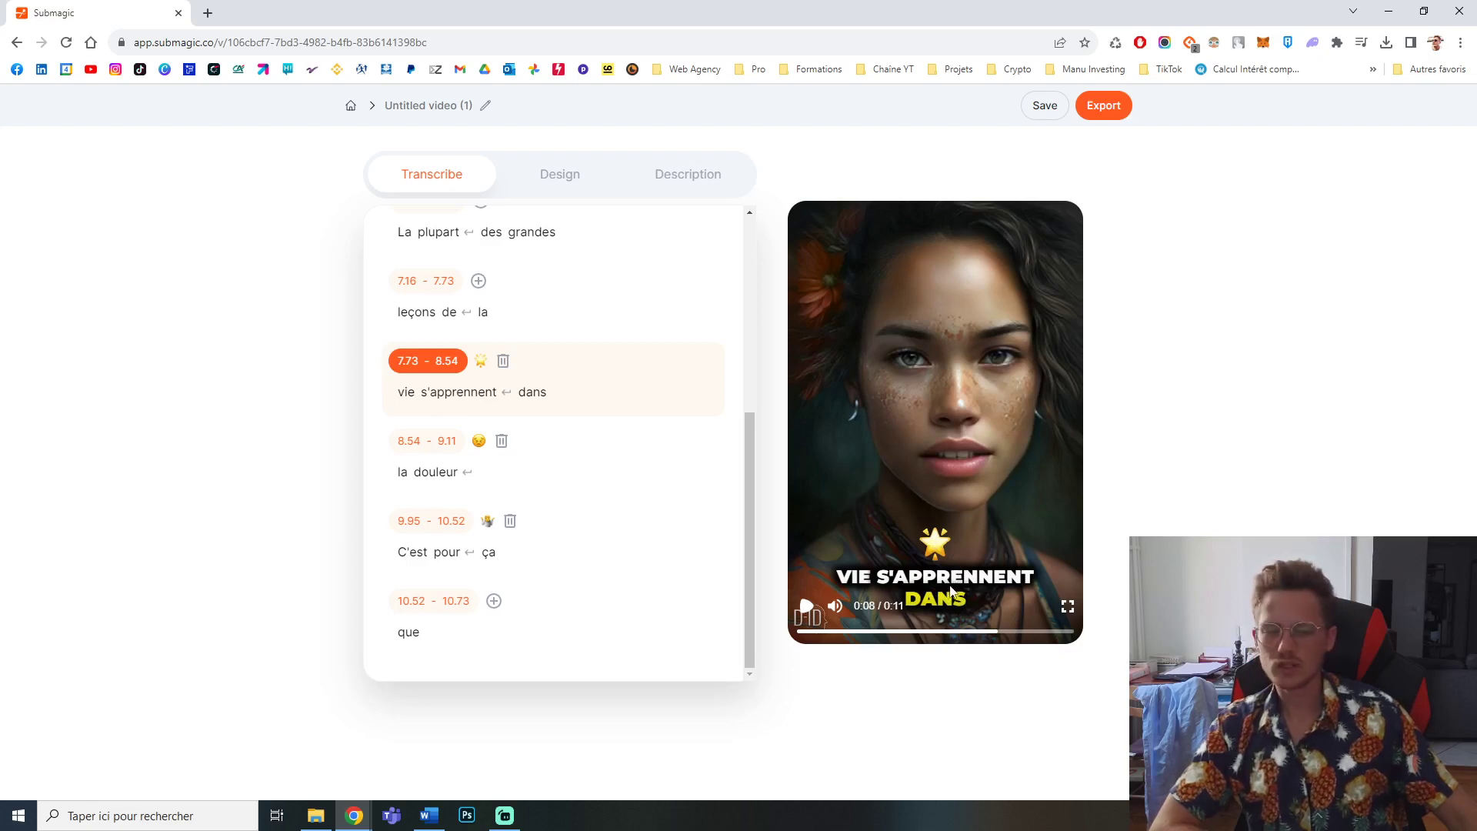
Step: Open the caption design settings and set Position Y to 437 px and the text size to 26 px
left_click(558, 179)
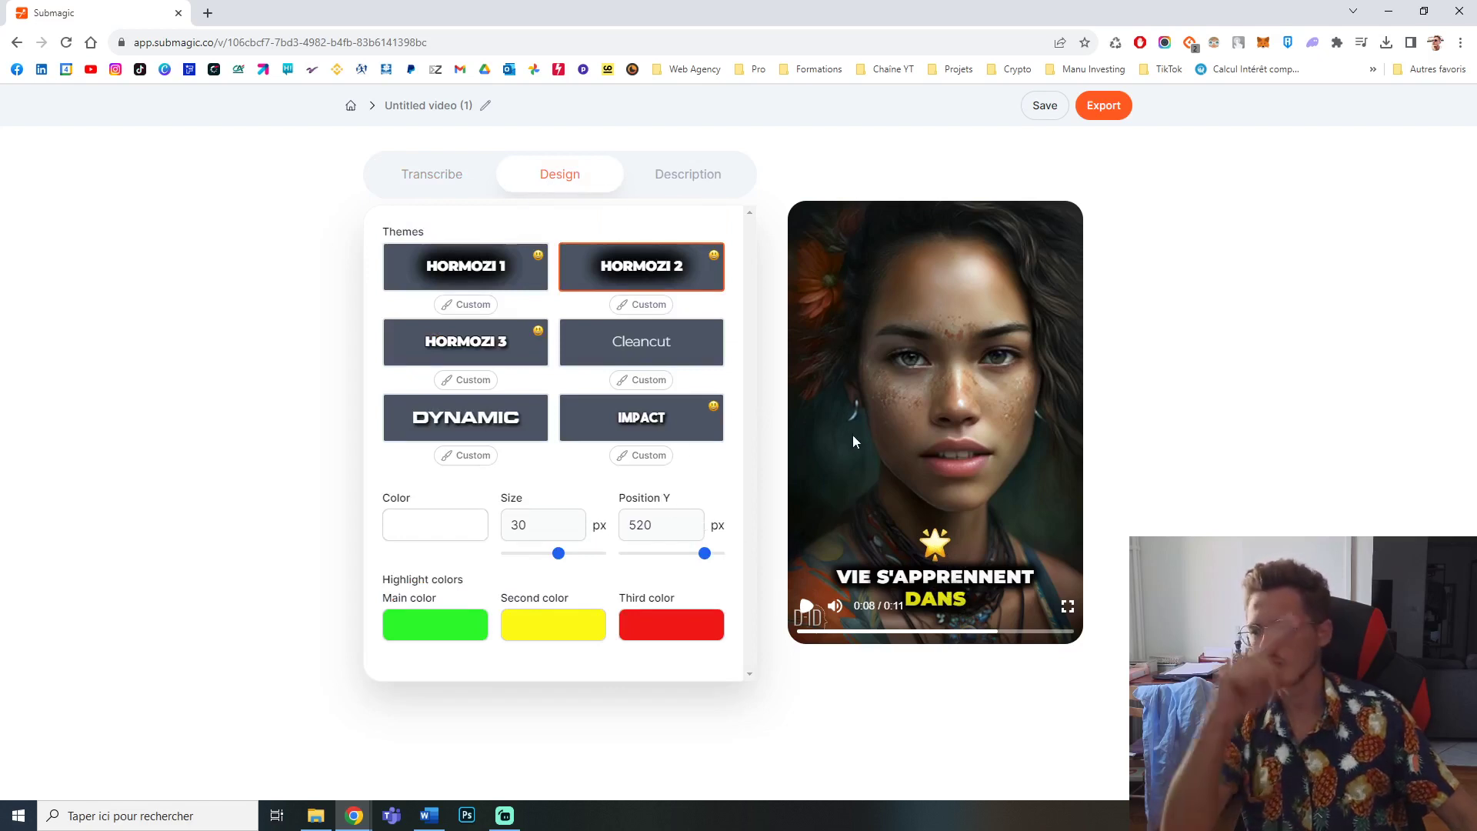
mouse_move(703, 559)
left_mouse_down()
mouse_move(664, 561)
mouse_move(693, 573)
left_mouse_up()
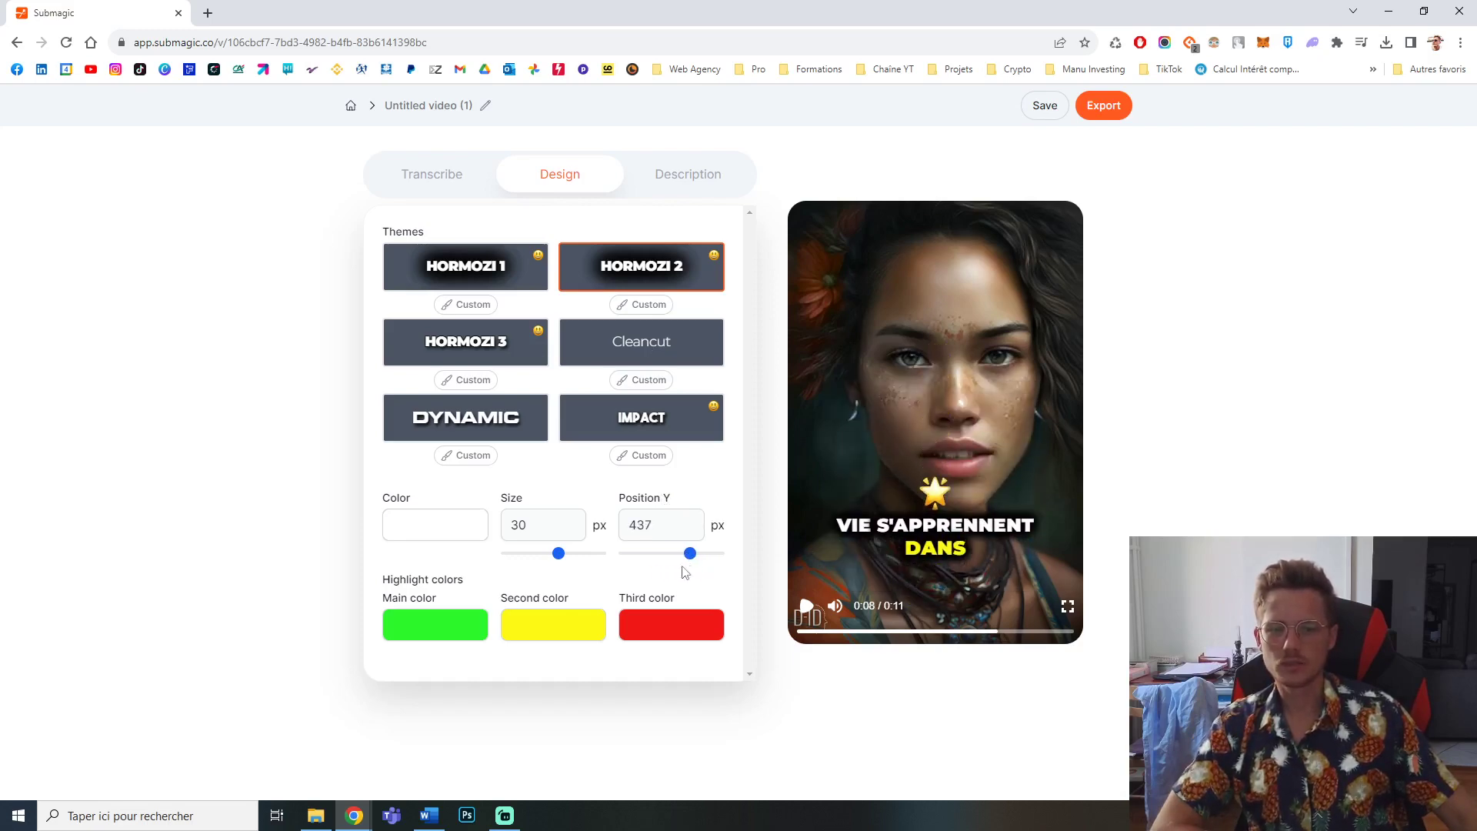
mouse_move(560, 556)
left_mouse_down()
mouse_move(588, 554)
mouse_move(505, 555)
mouse_move(538, 557)
left_mouse_up()
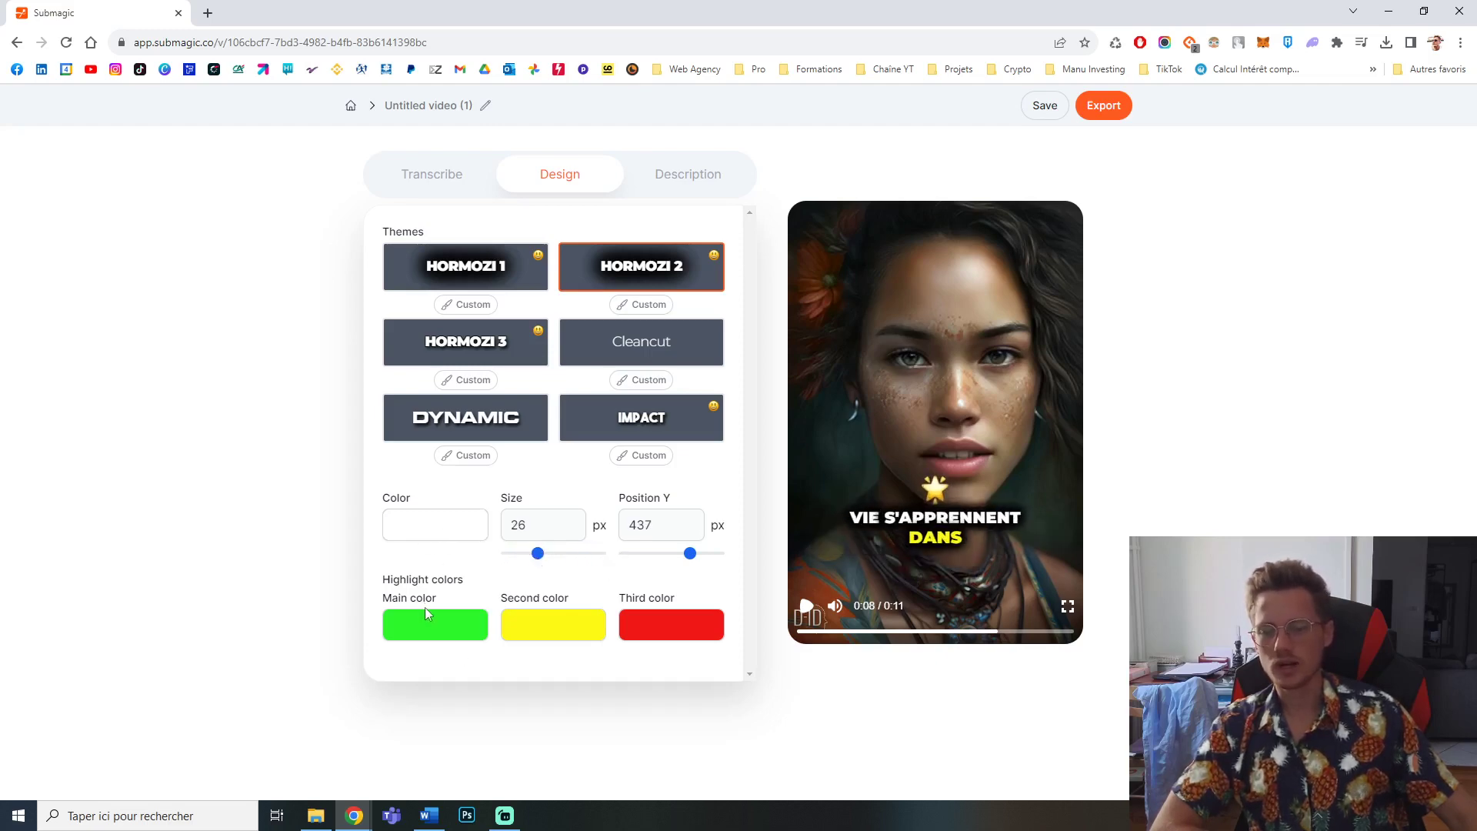
Step: Try pink shades for the caption text colour and return it to white FFFFFF
left_click(410, 537)
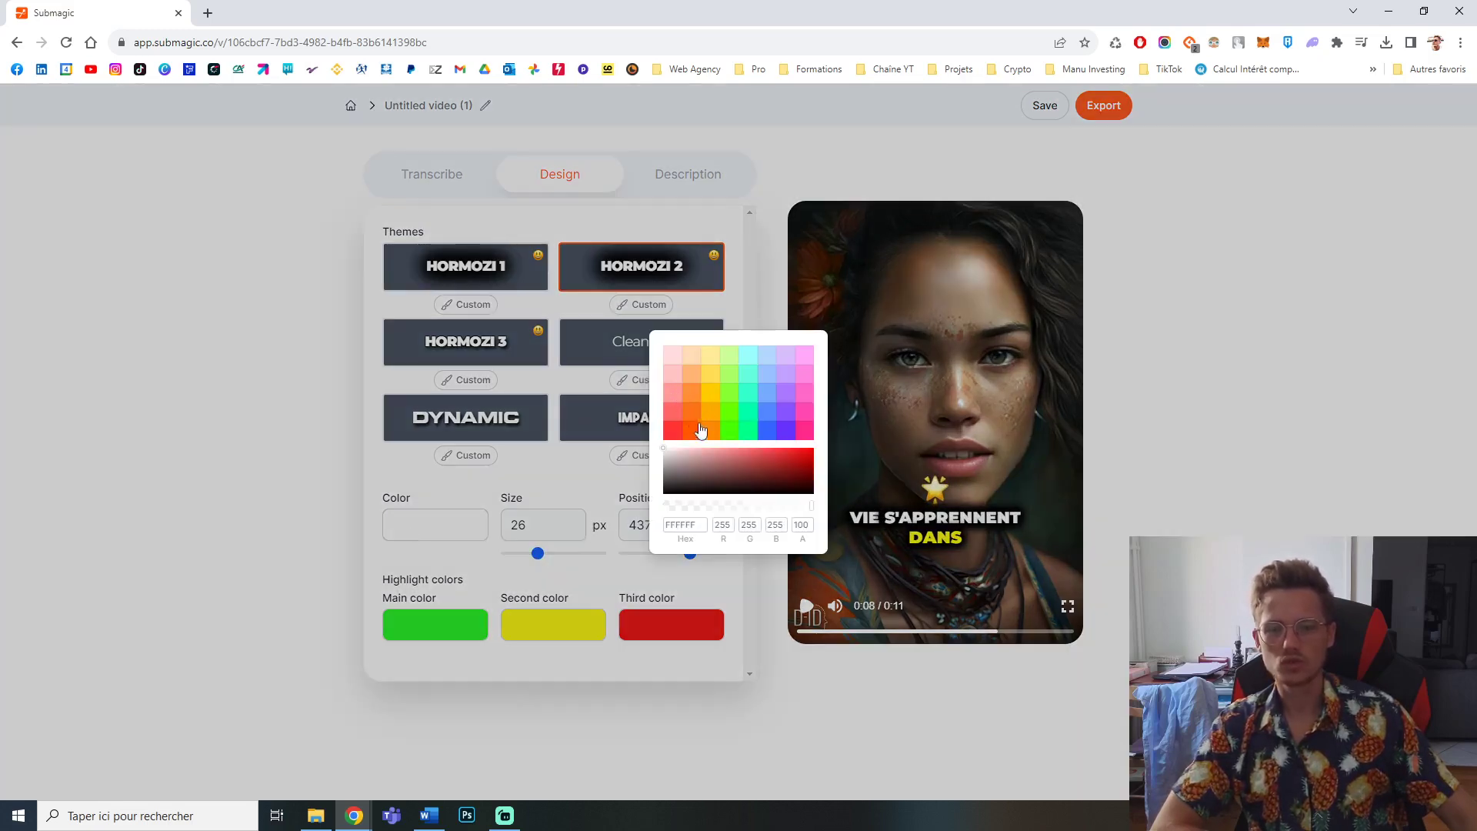
left_click(671, 394)
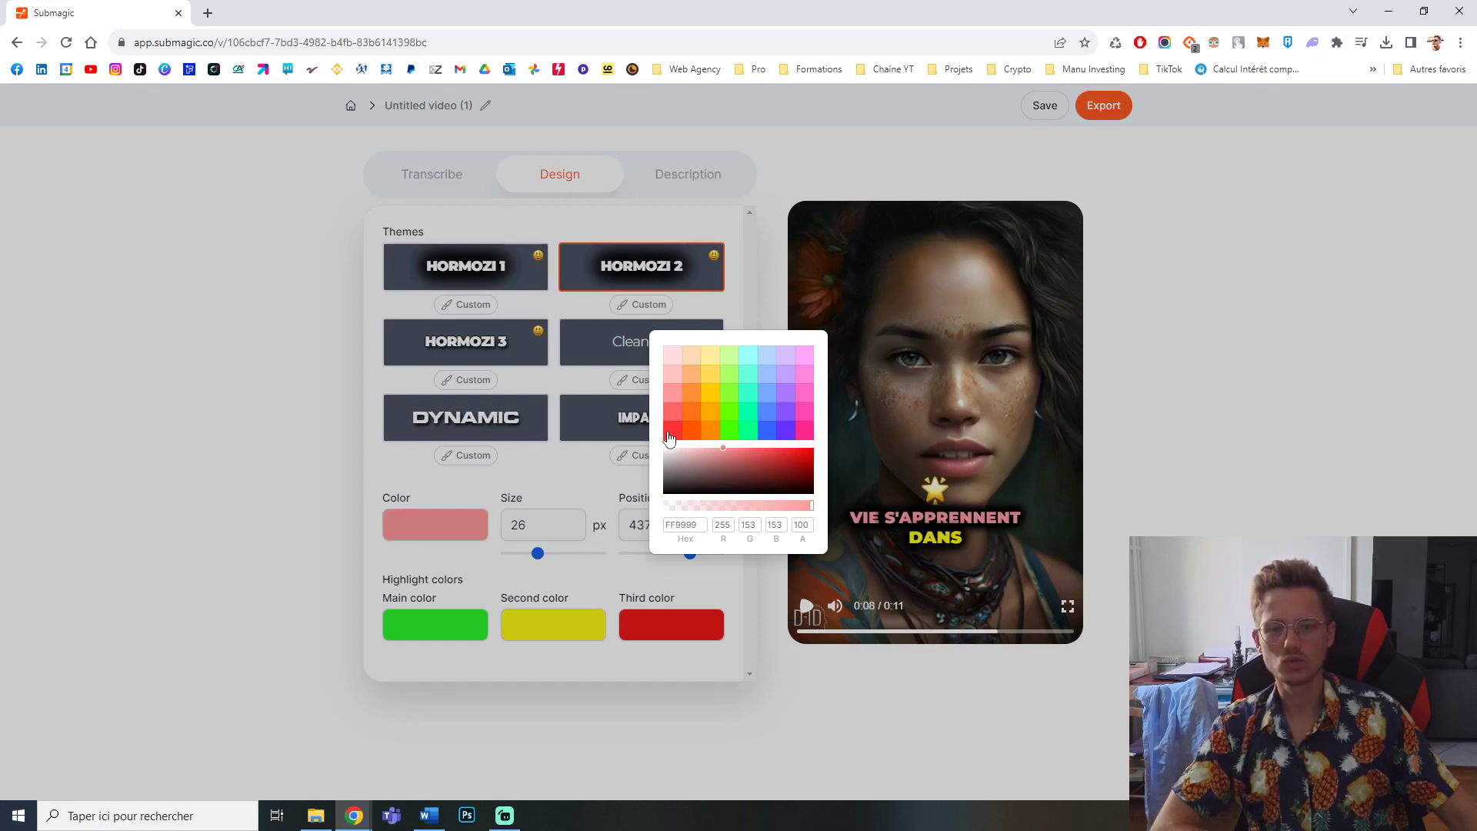
left_click(669, 435)
left_click(675, 358)
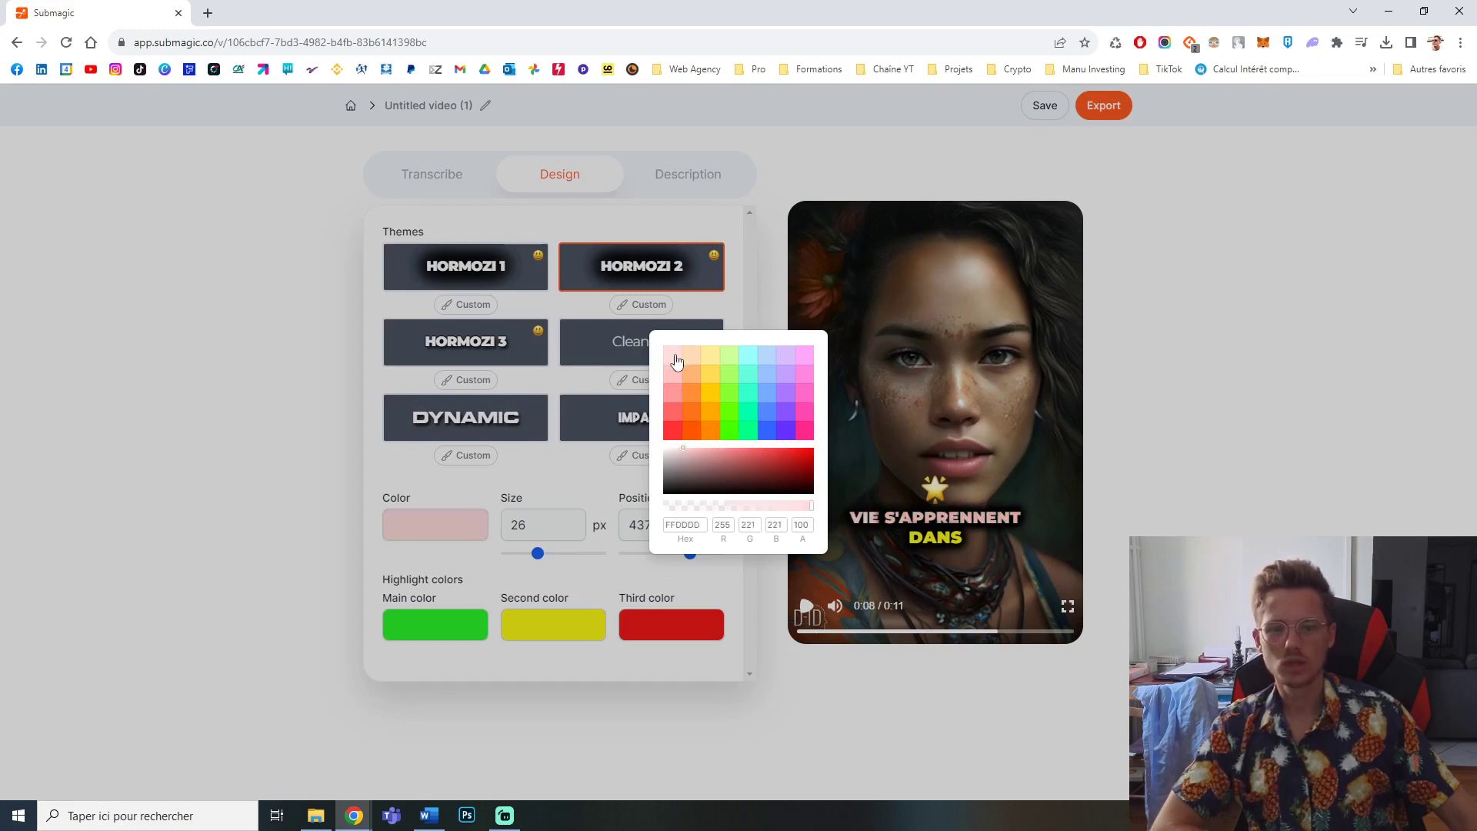
left_click(664, 449)
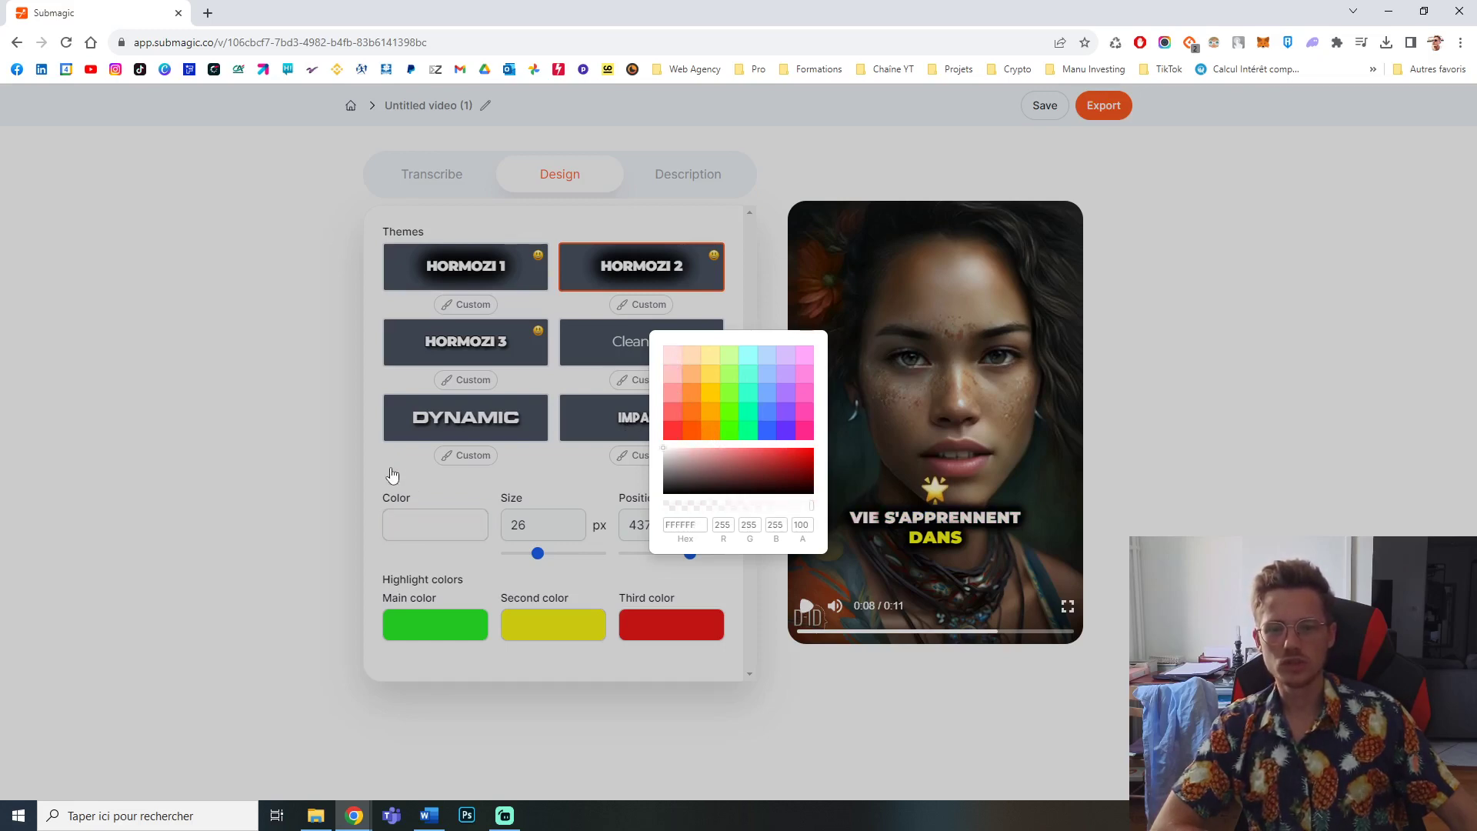
left_click(467, 645)
left_click(445, 630)
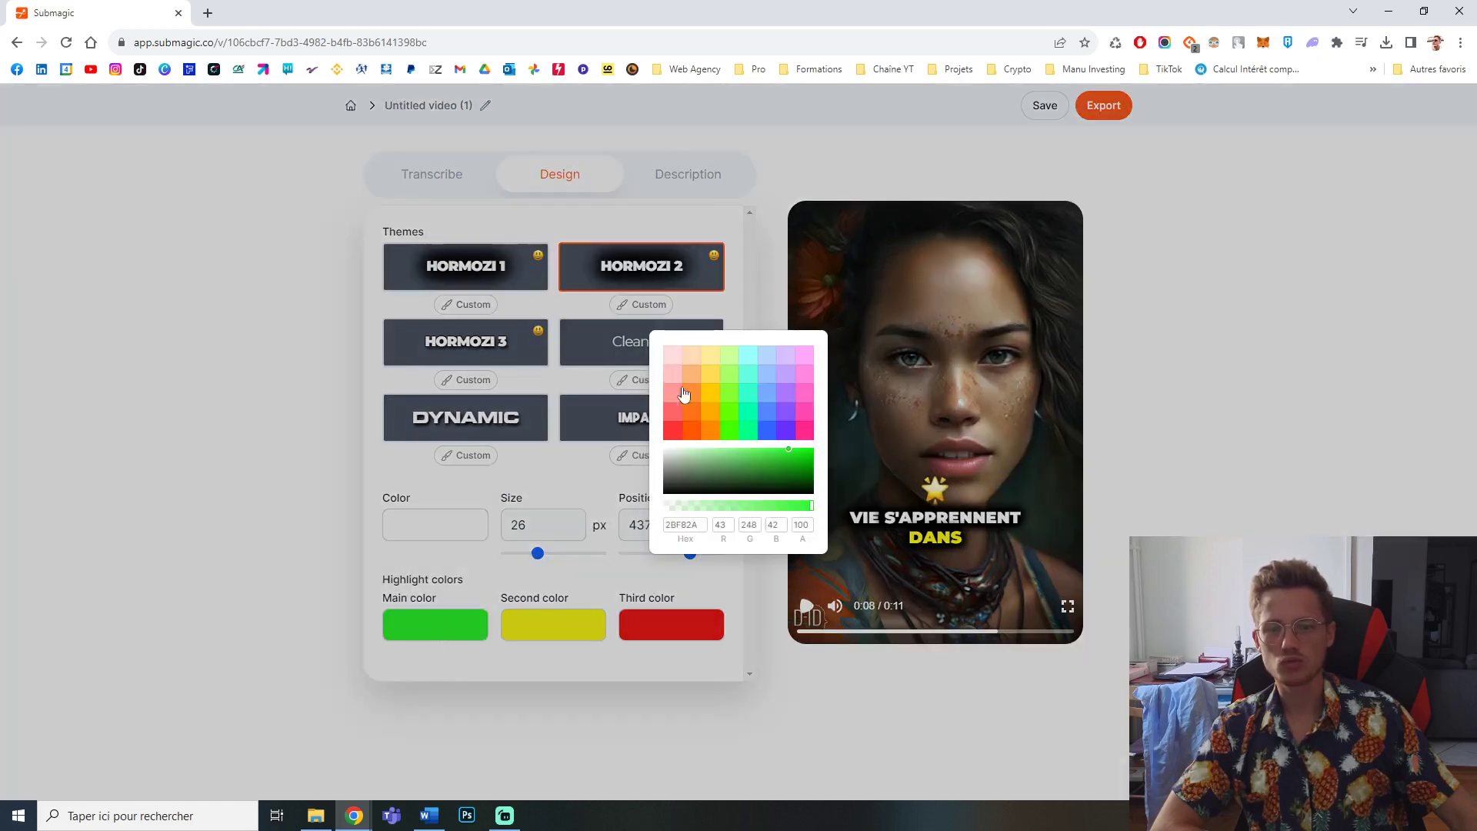
left_click(505, 683)
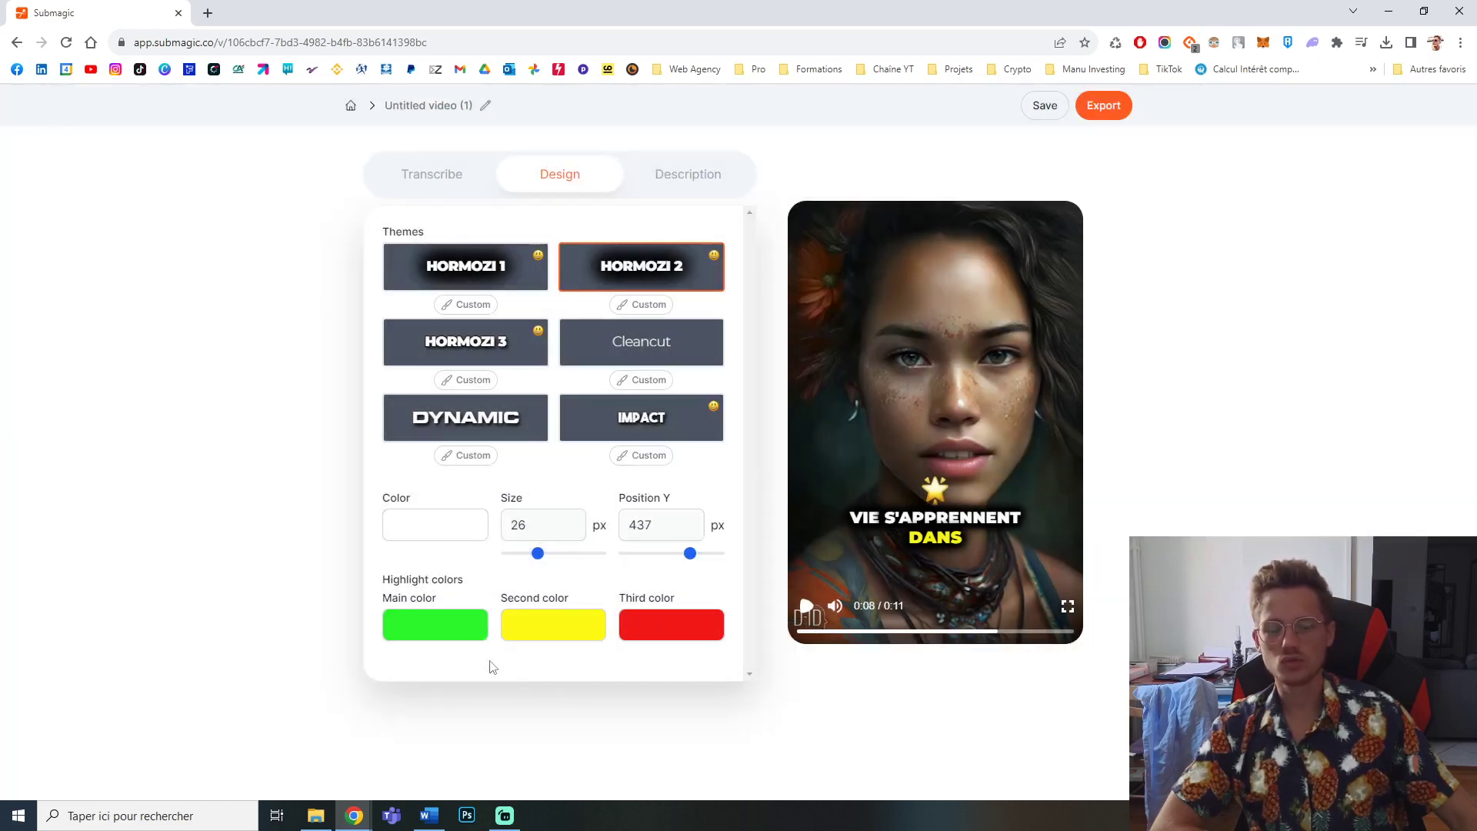
Step: Try several palette shades for the second highlight colour, settling on FFCC00
left_click(555, 622)
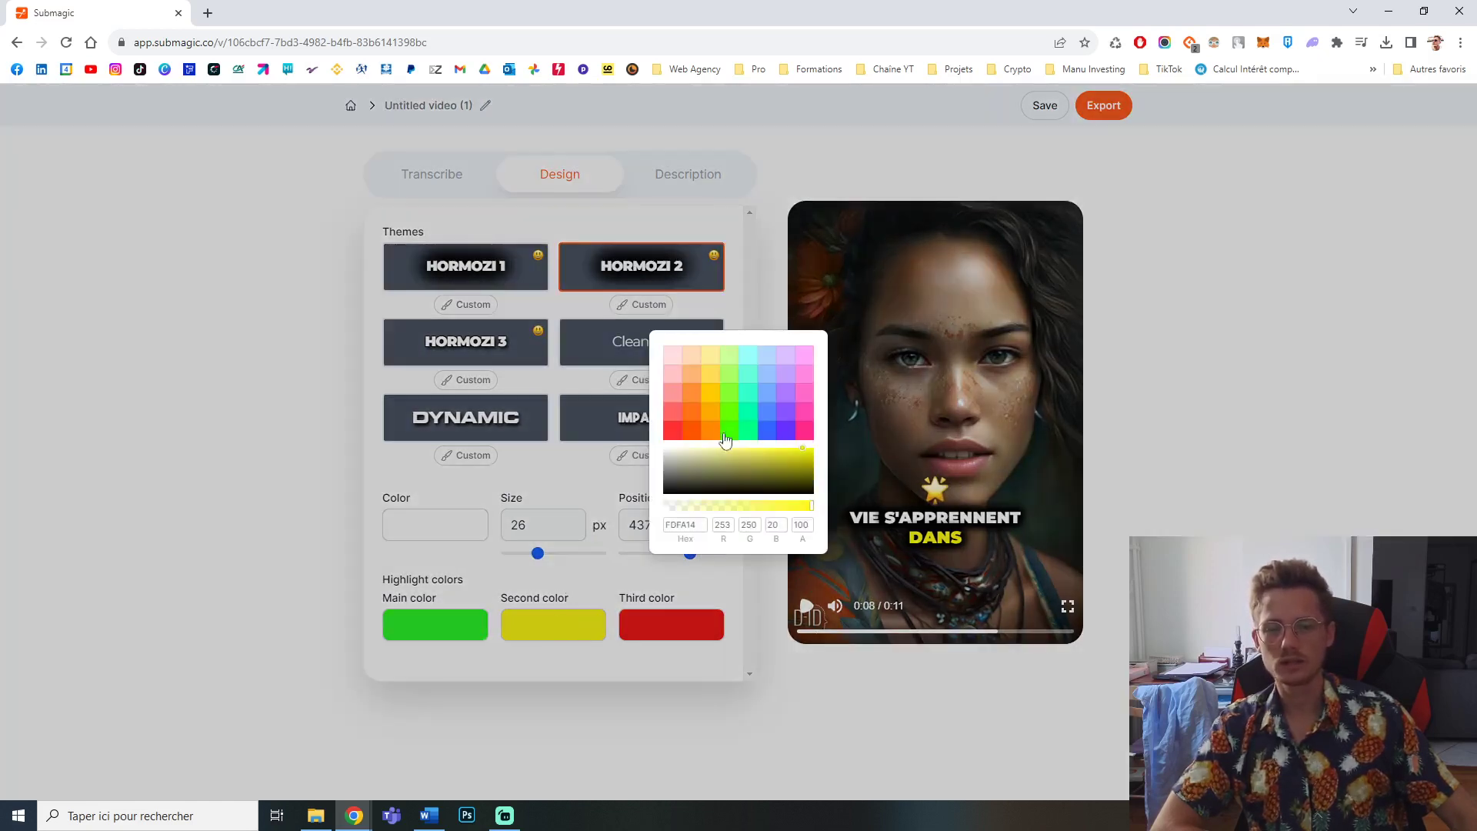
left_click(789, 395)
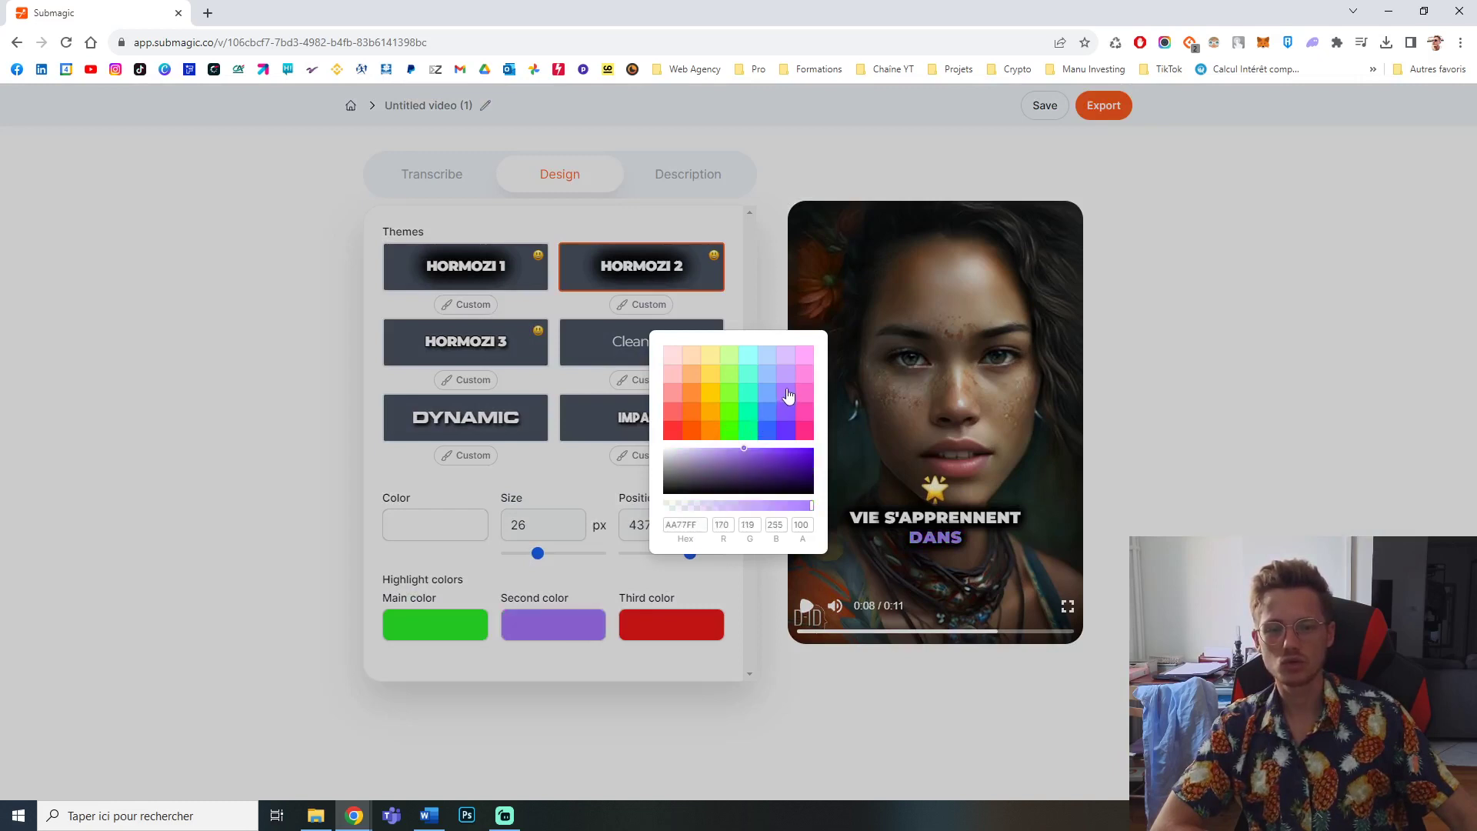
left_click(729, 392)
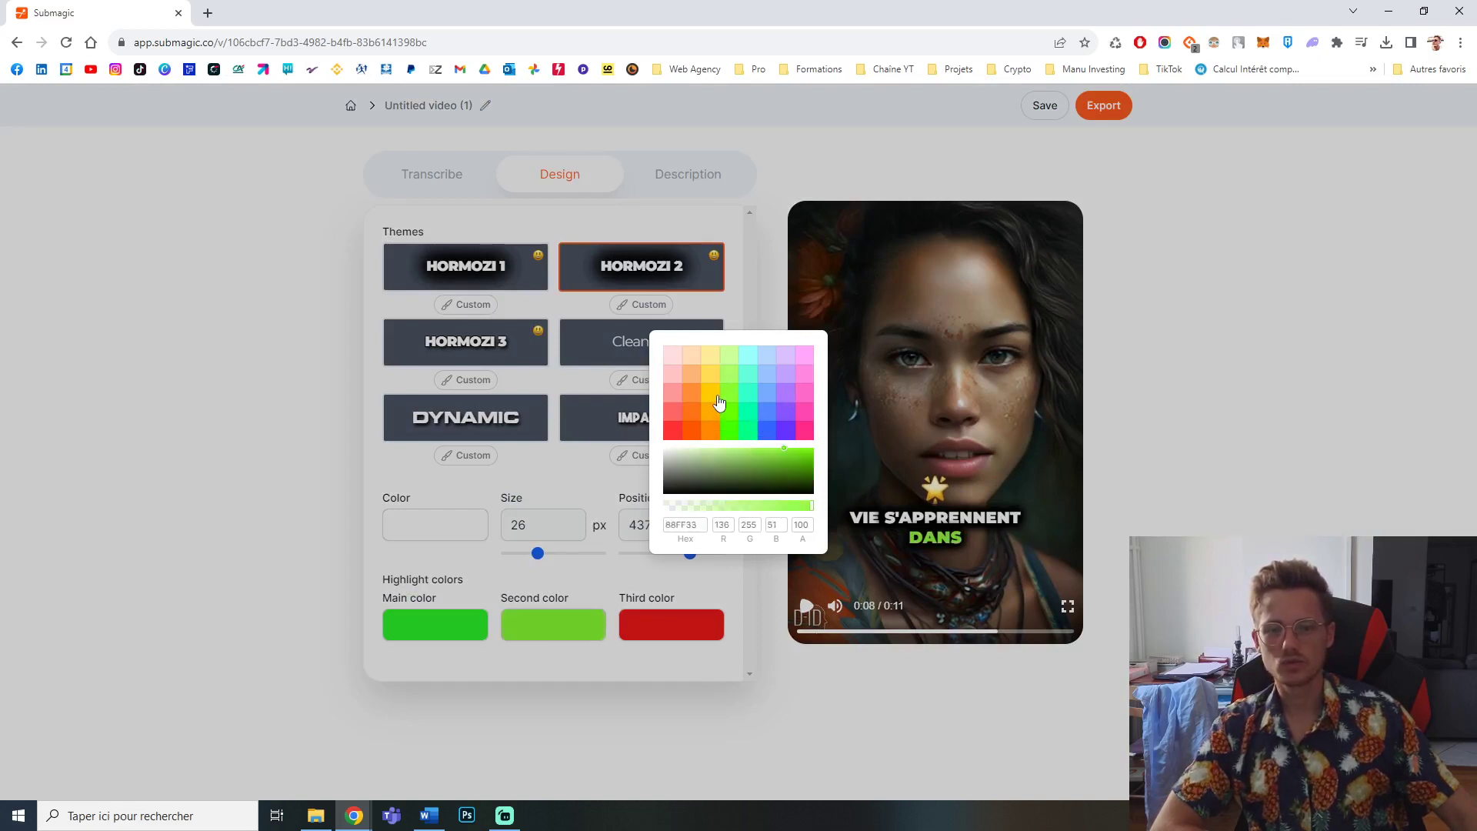
left_click(718, 399)
left_click(728, 386)
left_click(732, 373)
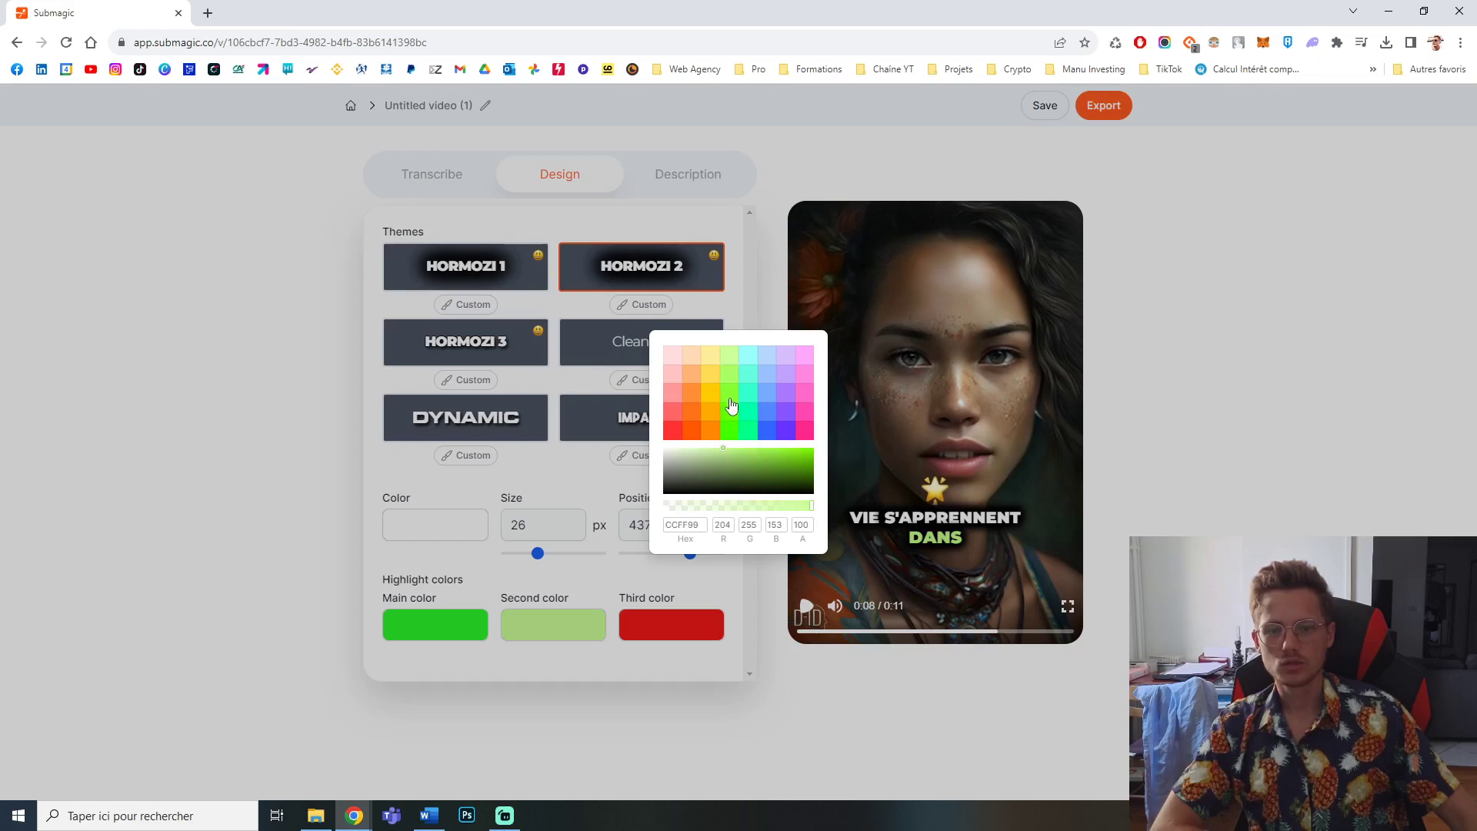
left_click(716, 398)
left_click(670, 592)
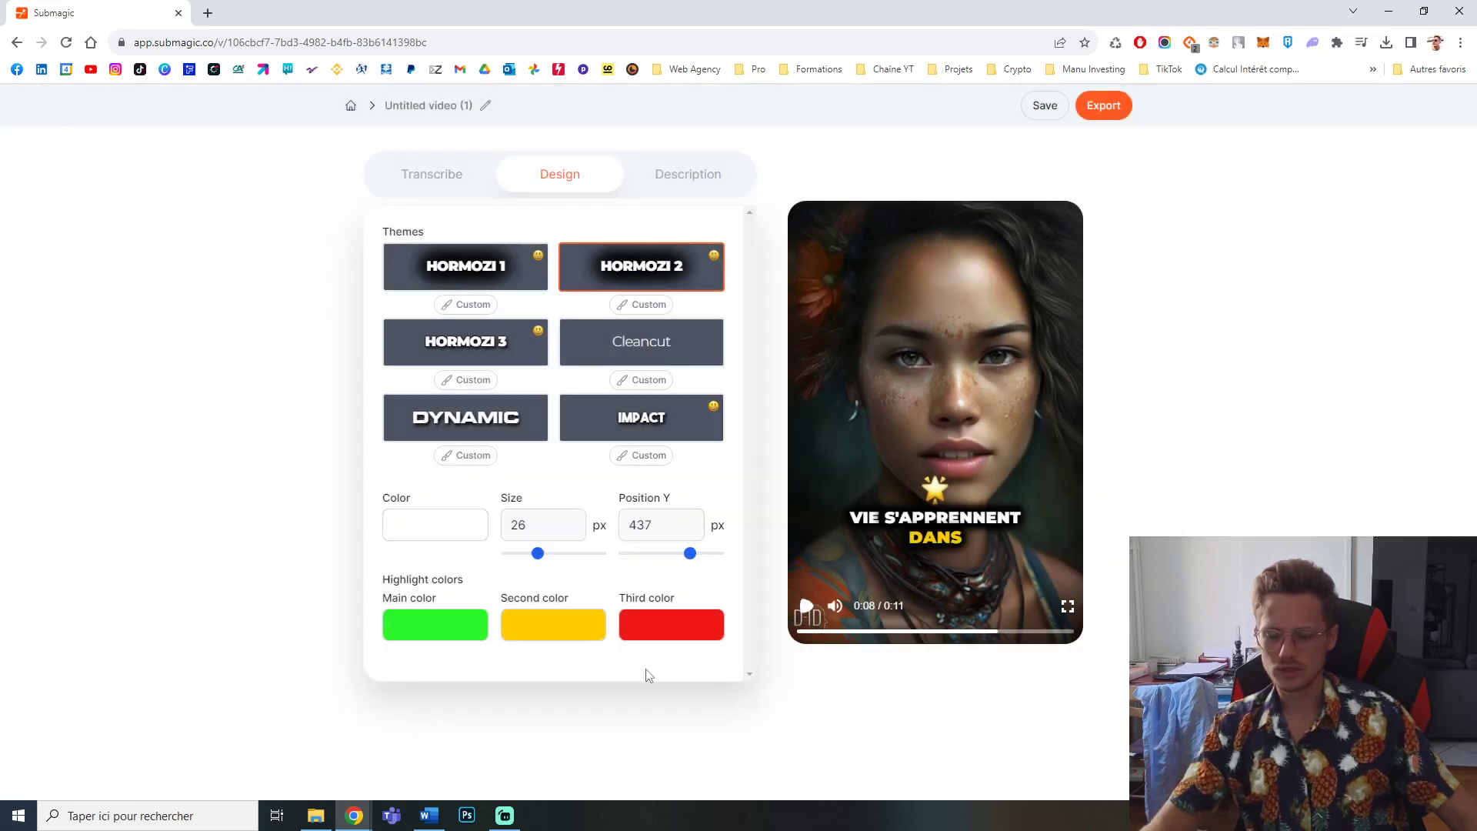
Step: Try several palette shades for the second highlight colour and set it to hex FFD800
left_click(552, 623)
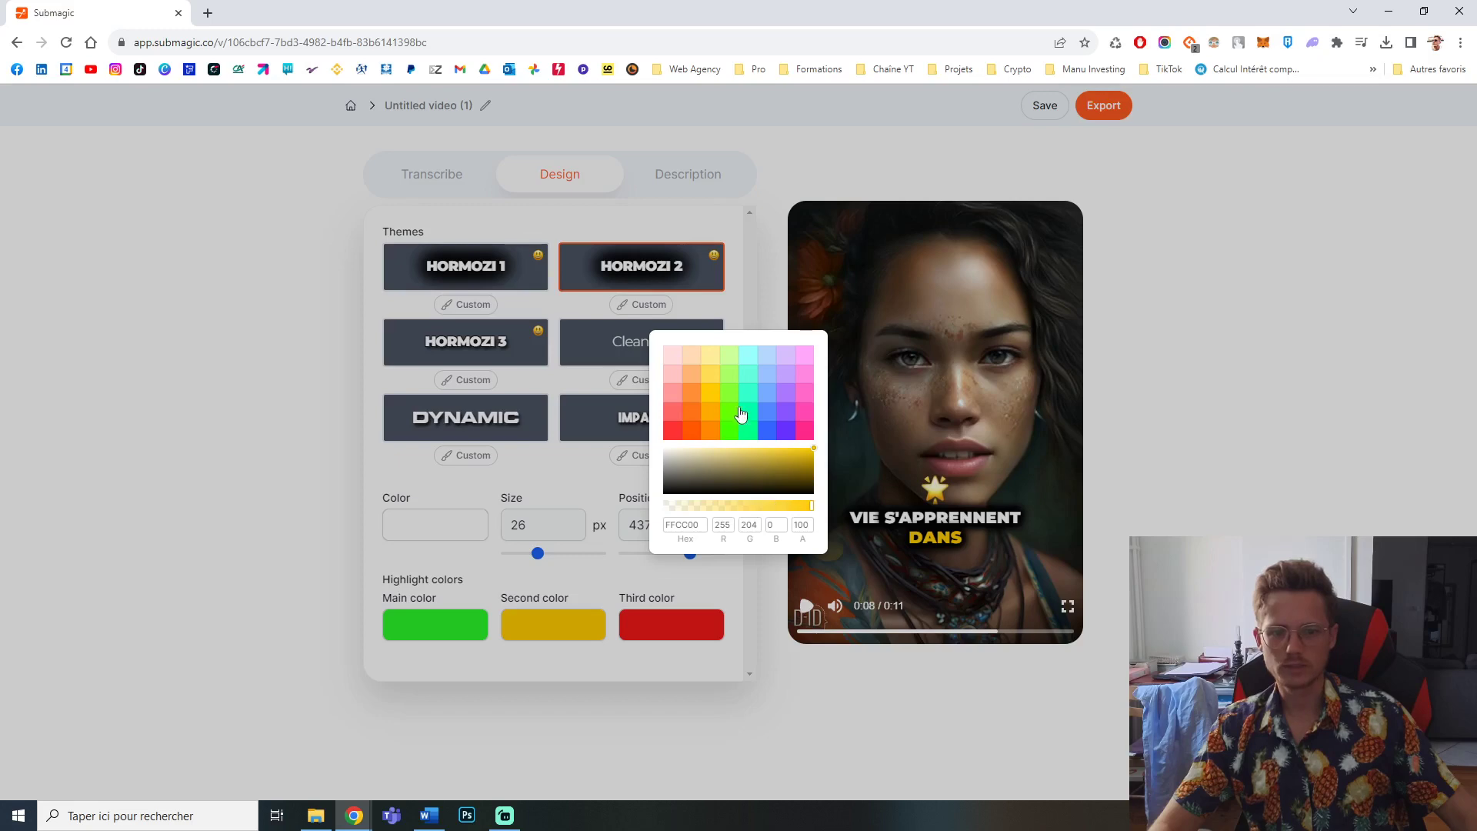
left_click(712, 378)
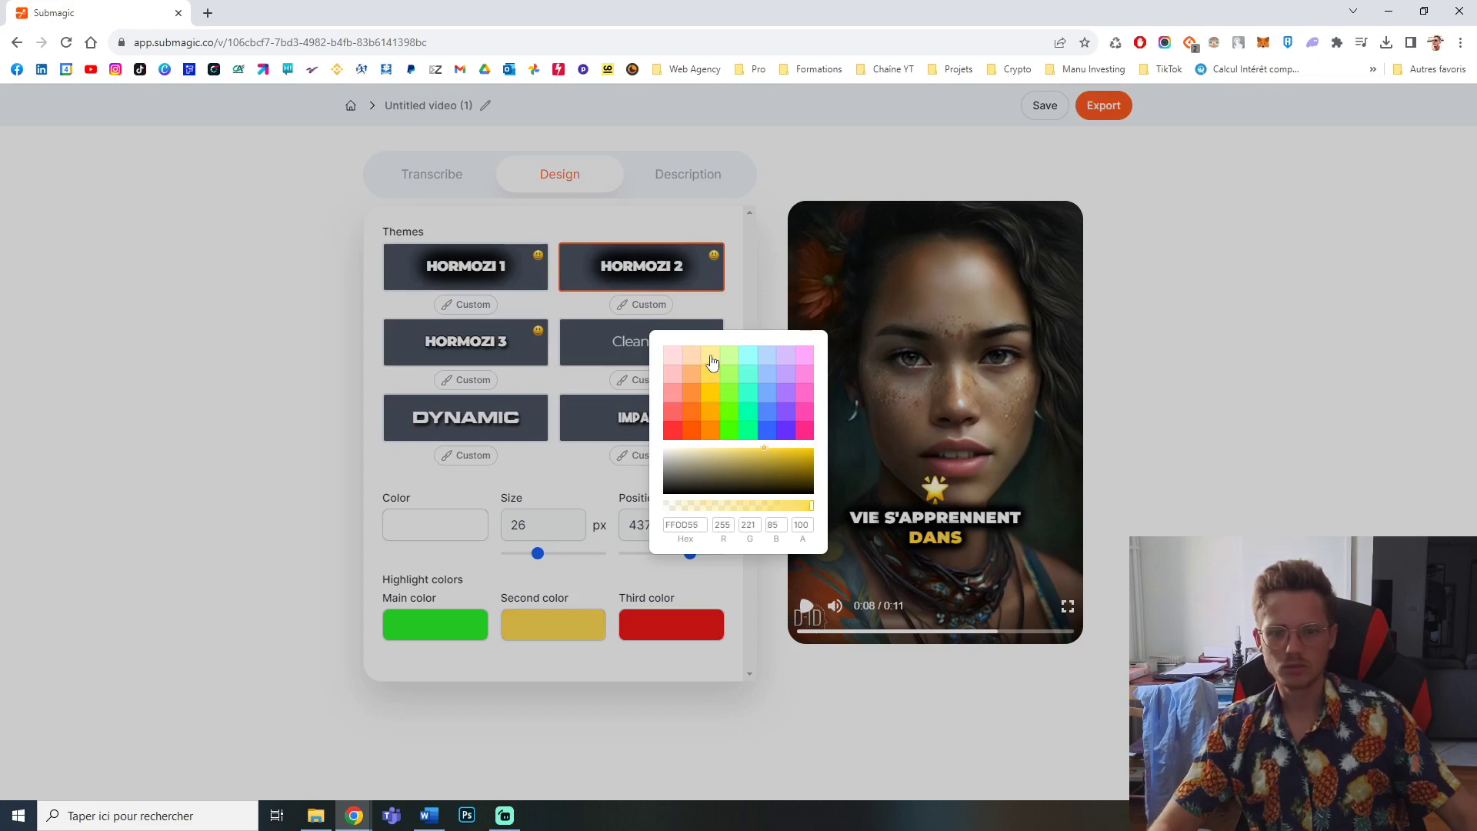
left_click(713, 359)
left_click(713, 410)
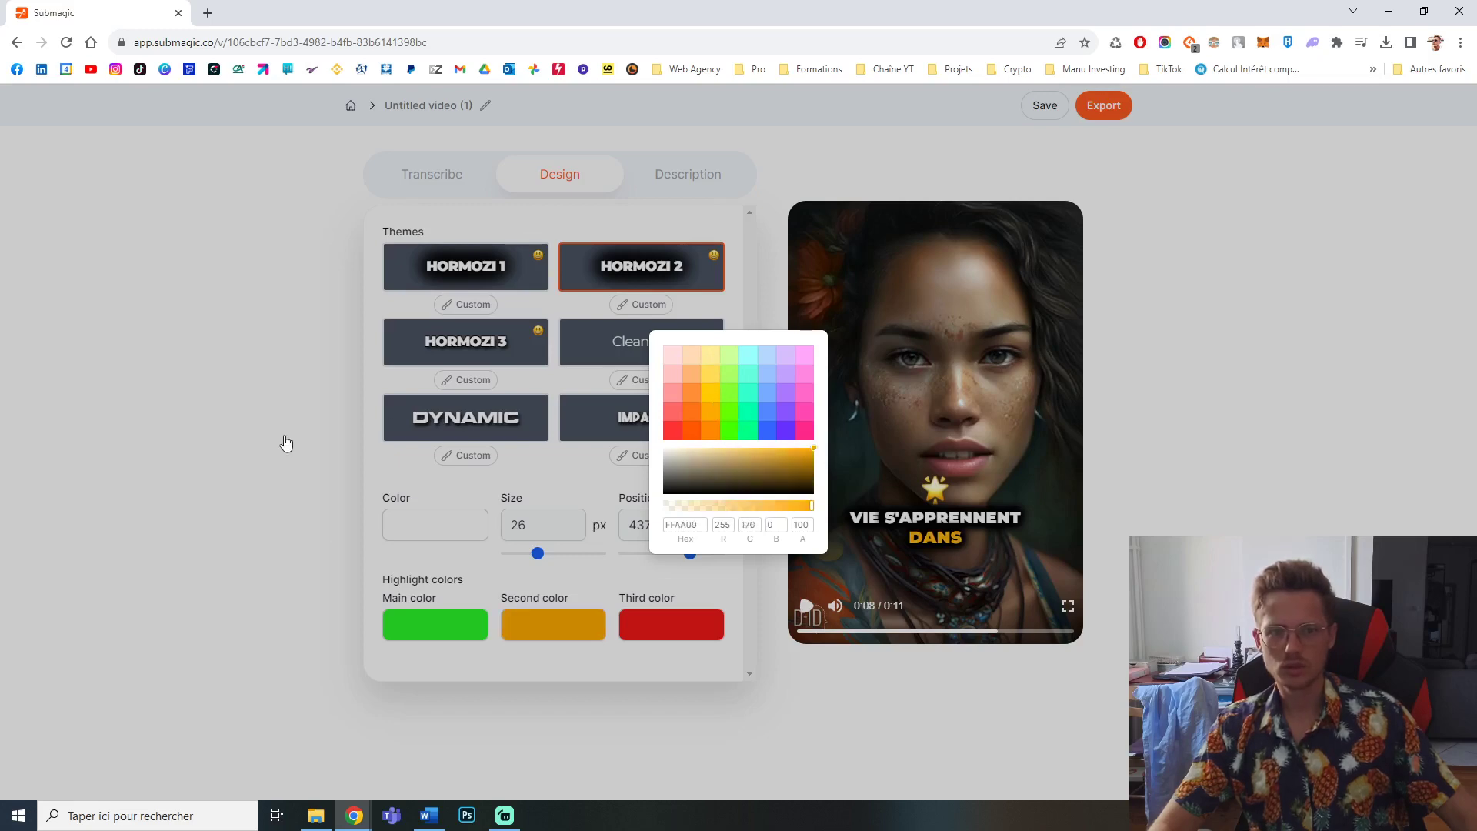
left_click(727, 398)
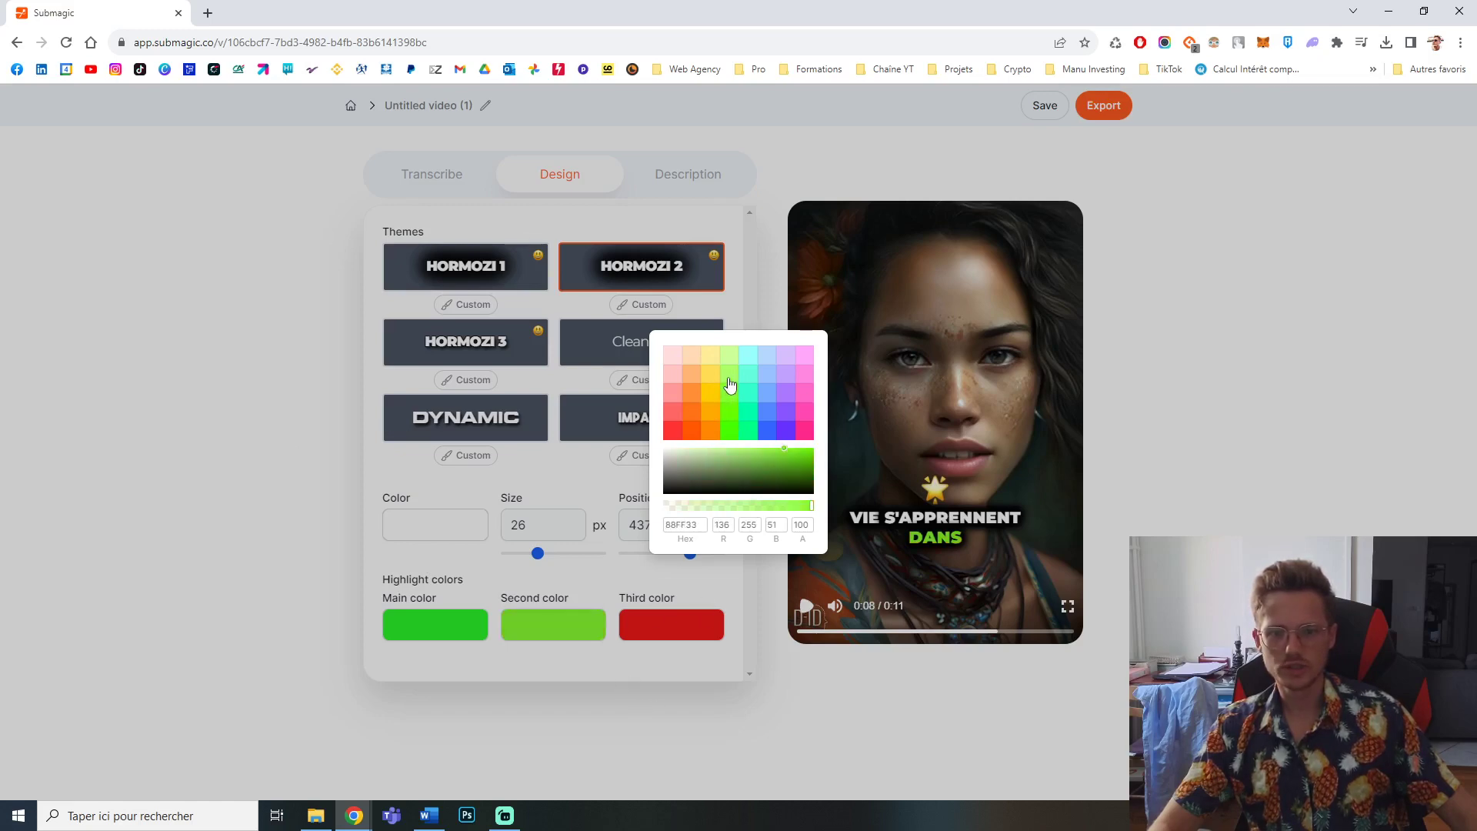
left_click(729, 382)
left_click(709, 383)
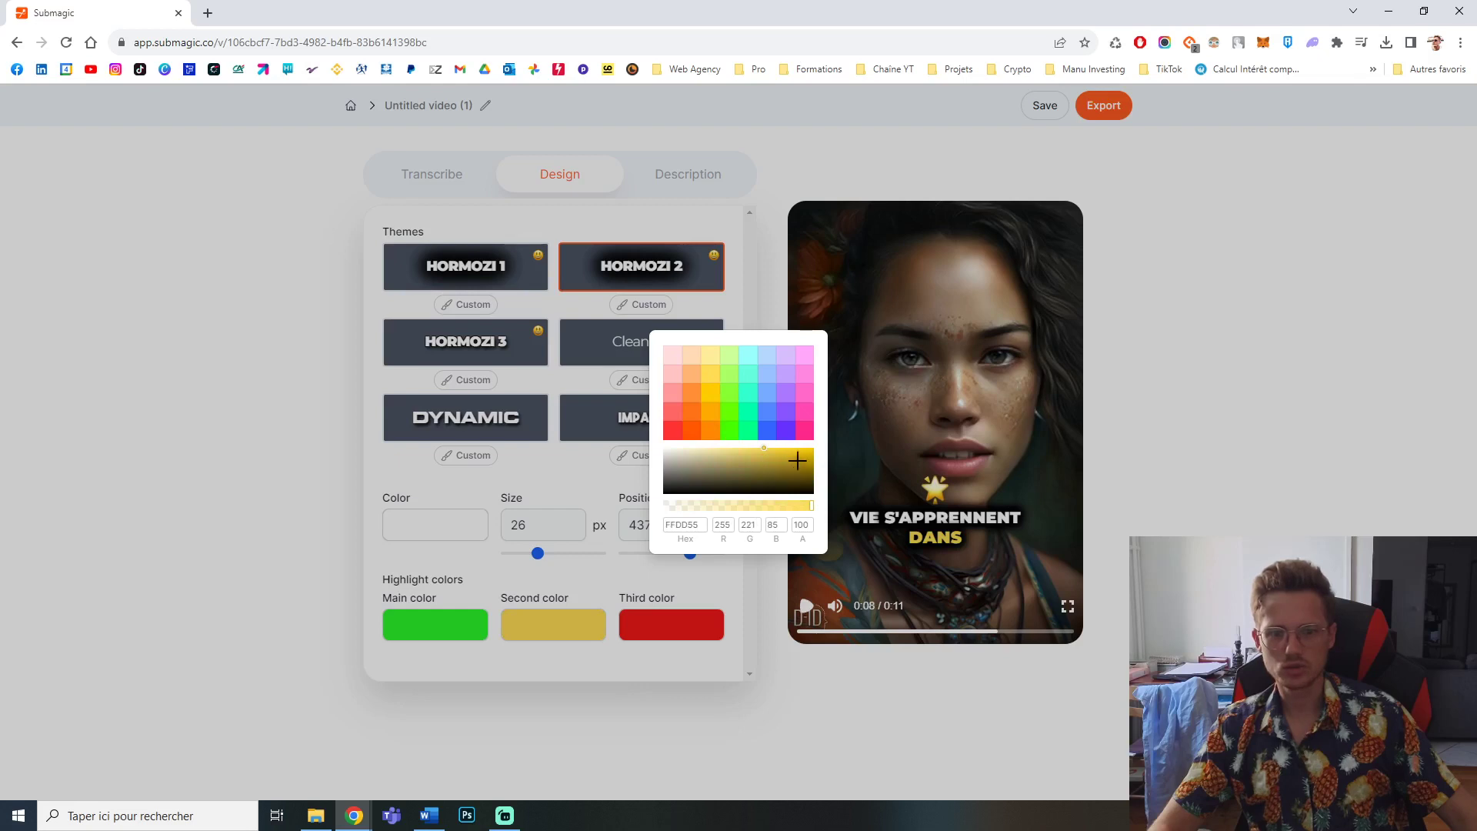
left_click_drag(797, 460, 786, 449)
double_click(686, 529)
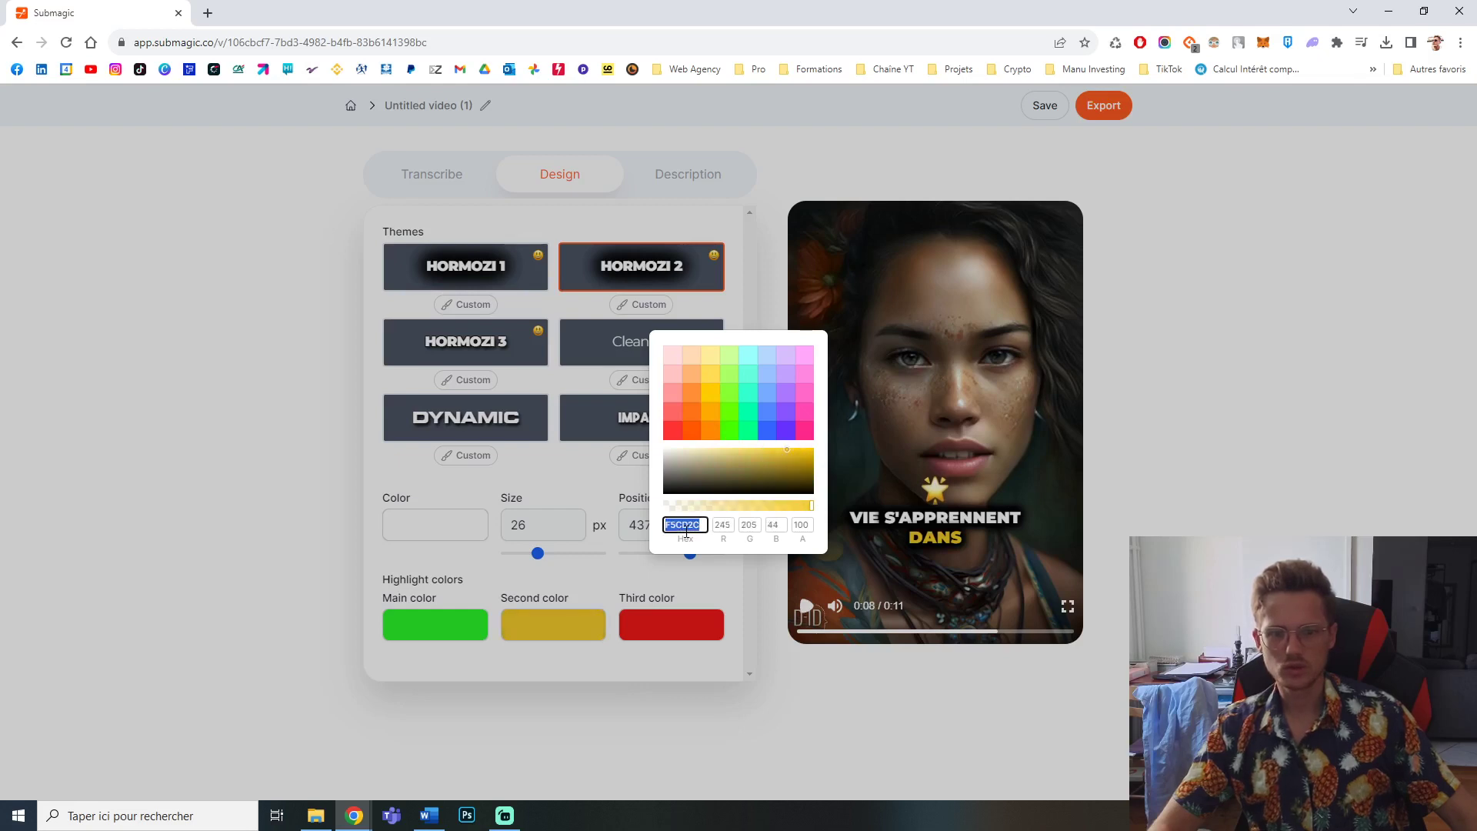
key("BackSpace")
type("ffd800")
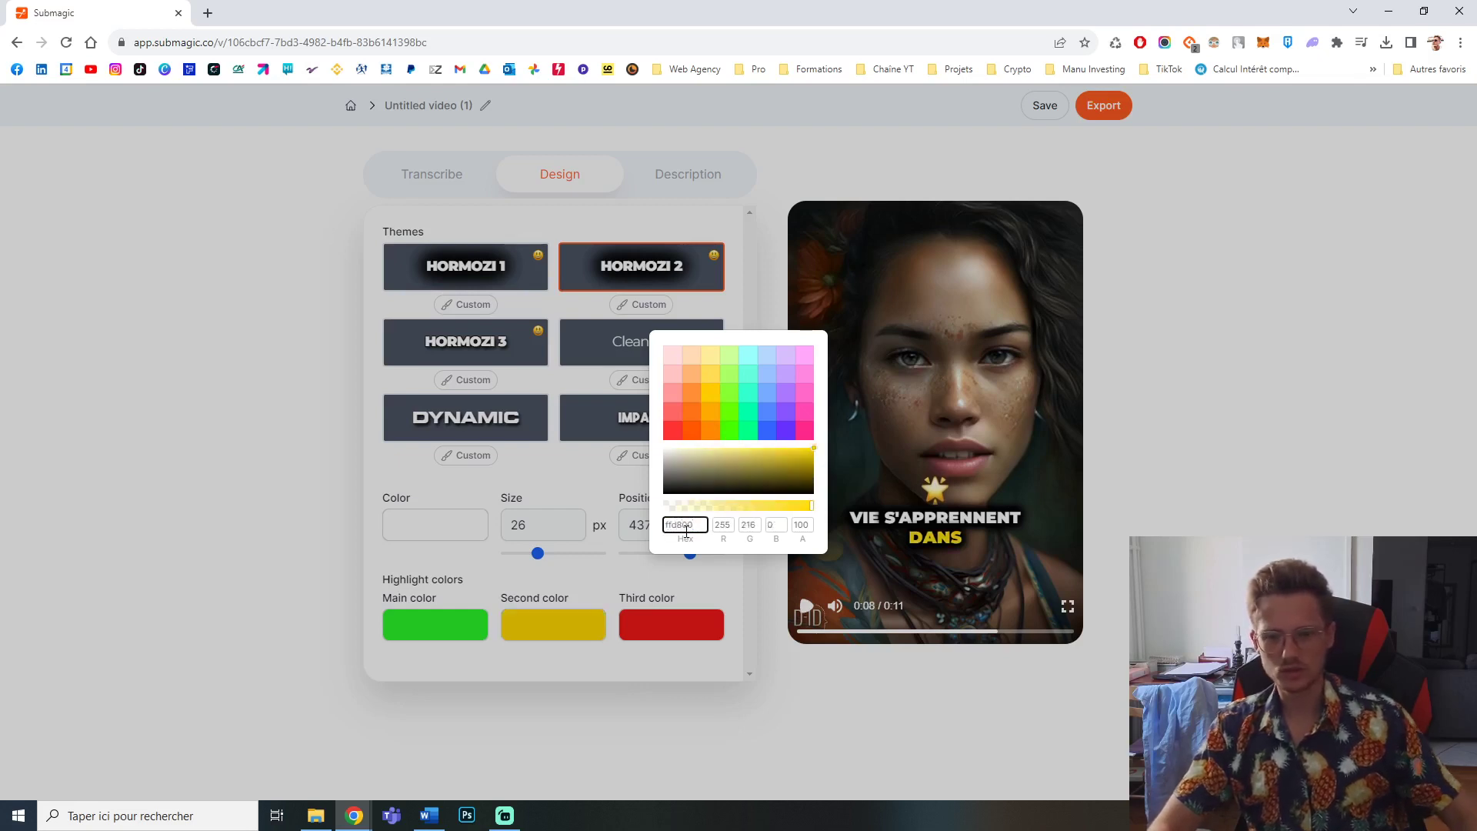
left_click(468, 568)
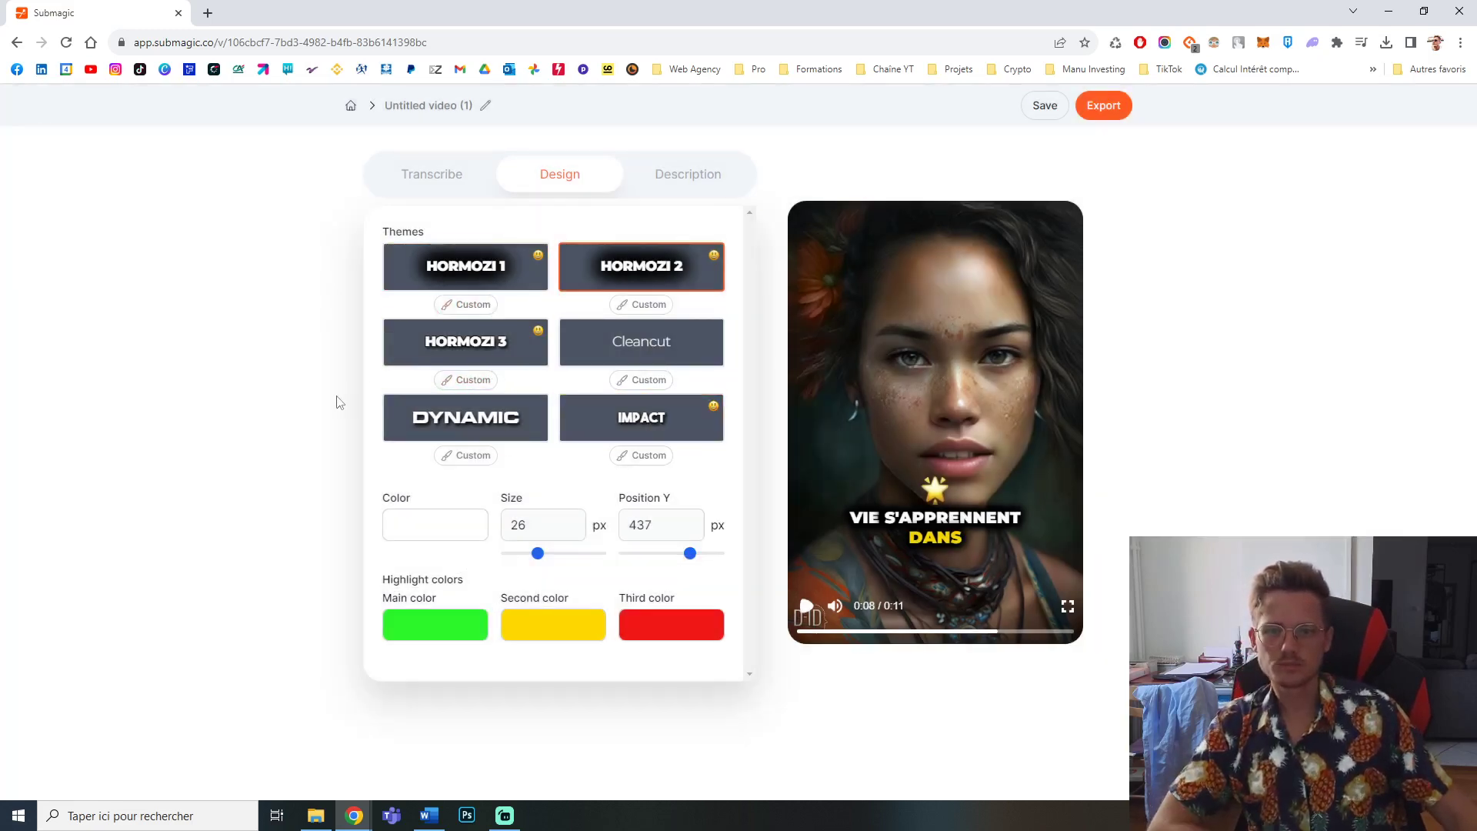
Step: Preview the Hormozi 1, Hormozi 3, Dynamic, Impact and Cleancut caption themes, then reapply the Hormozi 2 theme
left_click(461, 265)
left_click(461, 349)
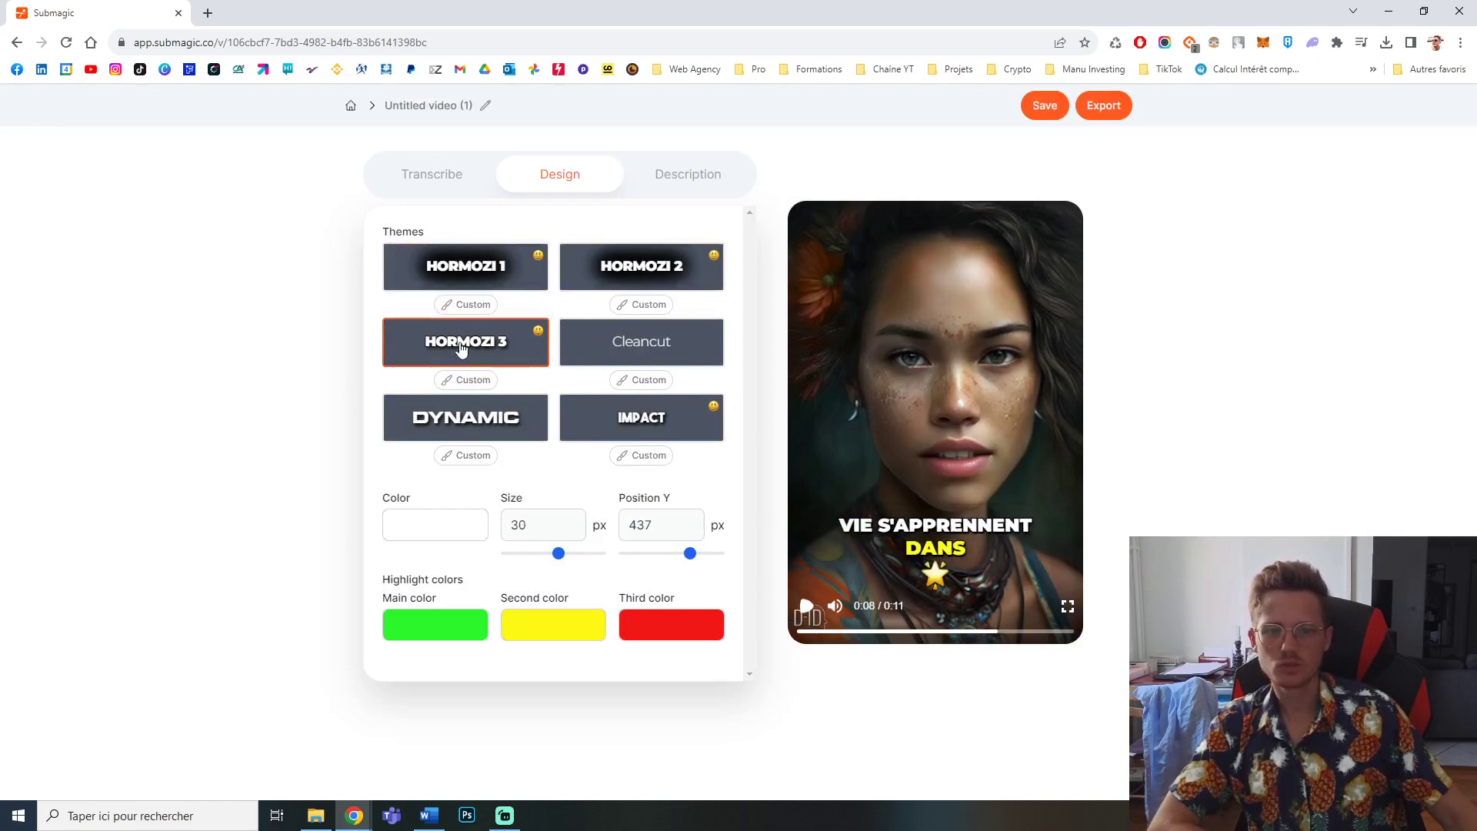
left_click(462, 429)
left_click(632, 438)
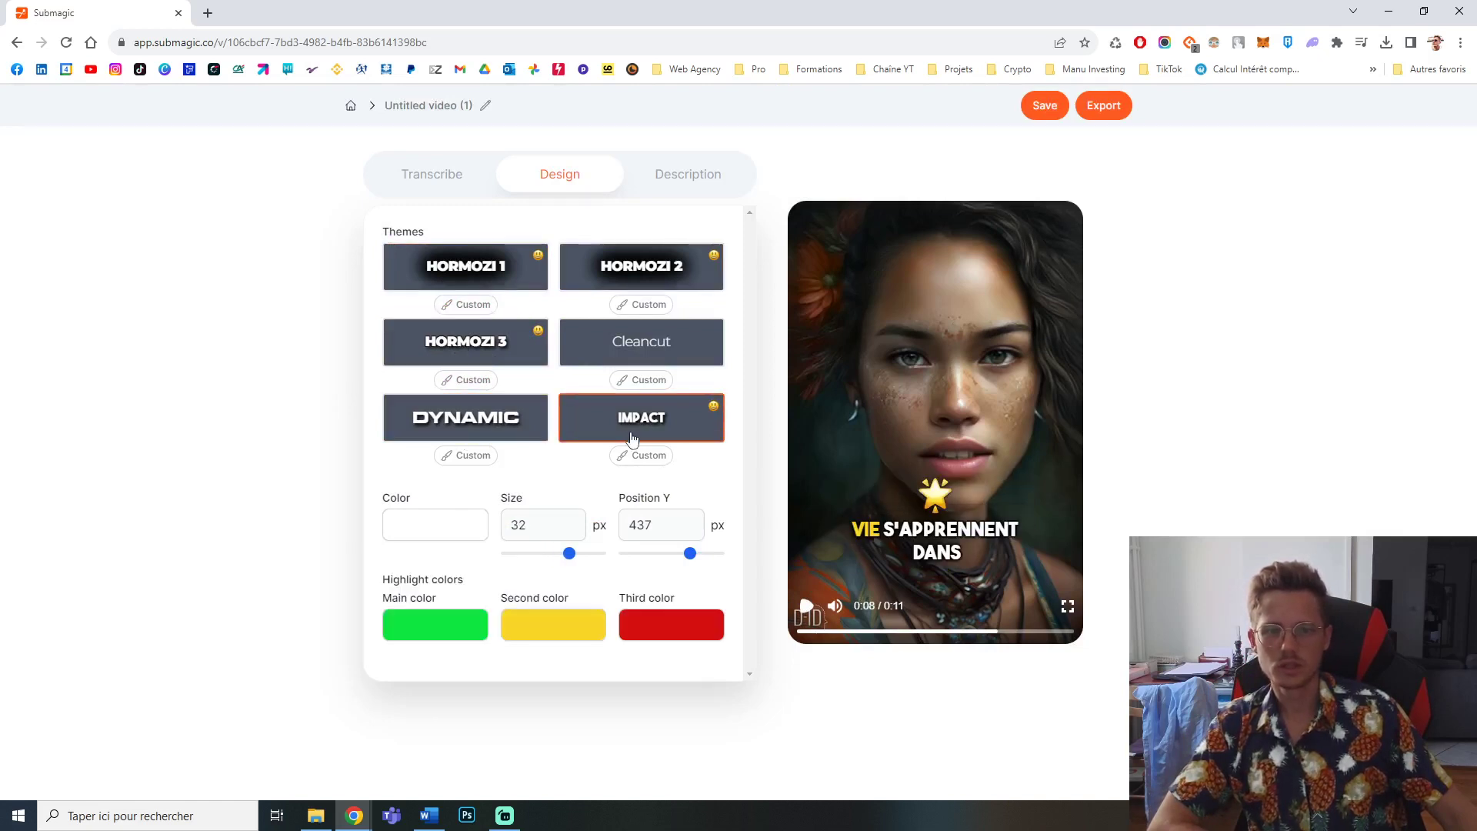
left_click(622, 270)
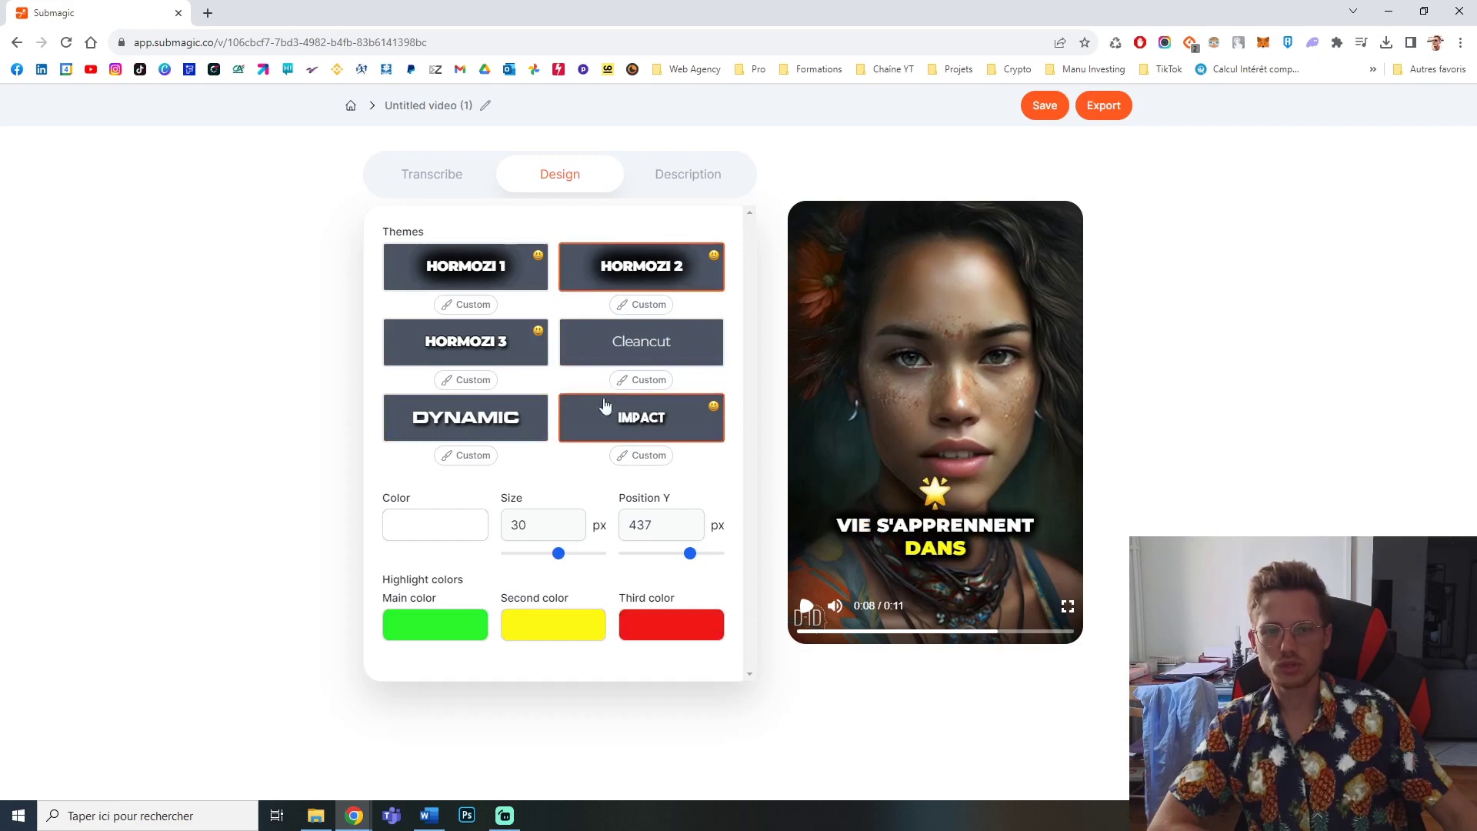
left_click(611, 356)
left_click(623, 269)
Step: Open the transcript and browse its caption segments, previewing individual lines in the video
left_click(426, 189)
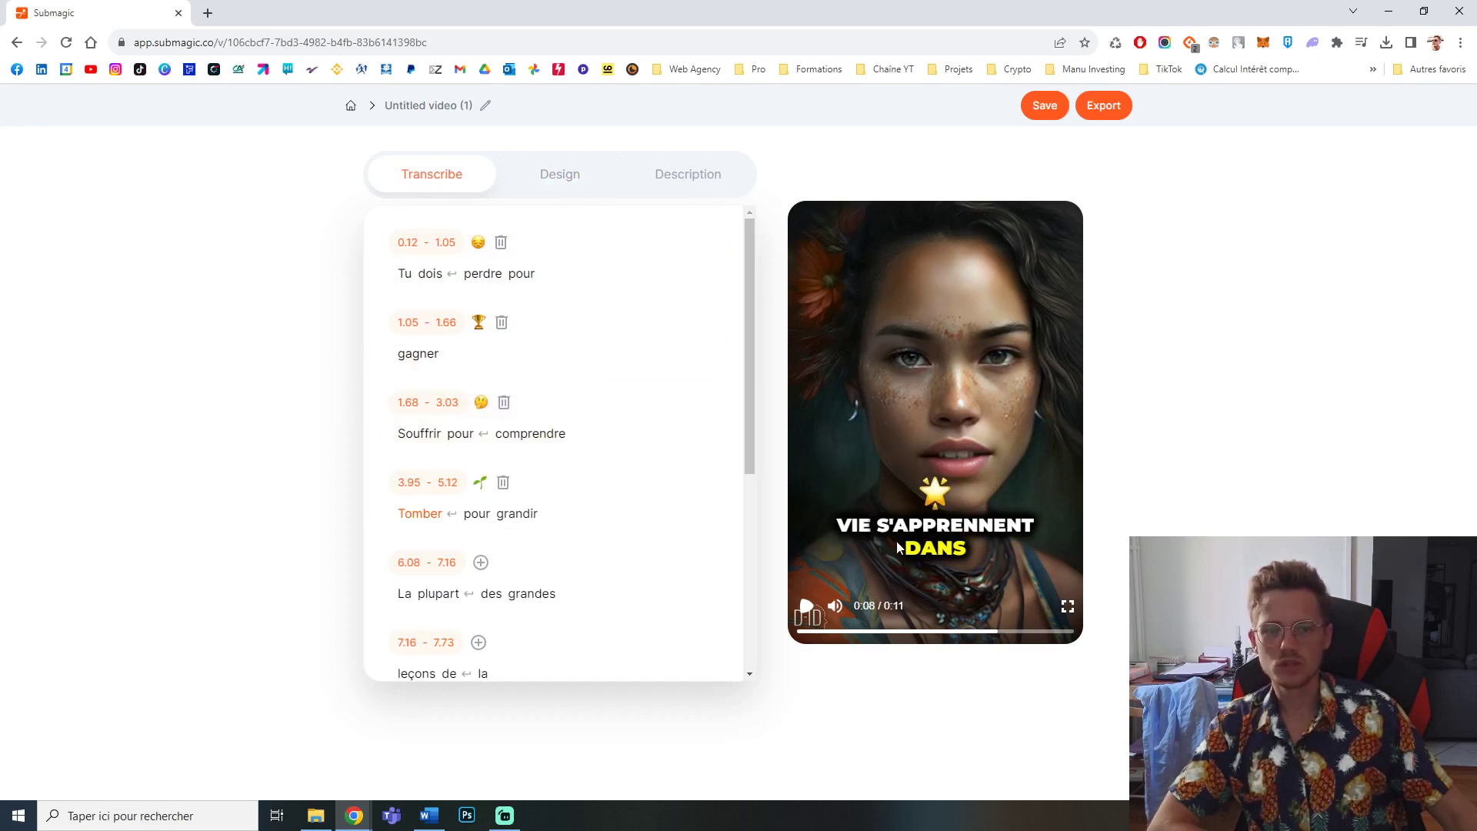
scroll(537, 491, "down", 5)
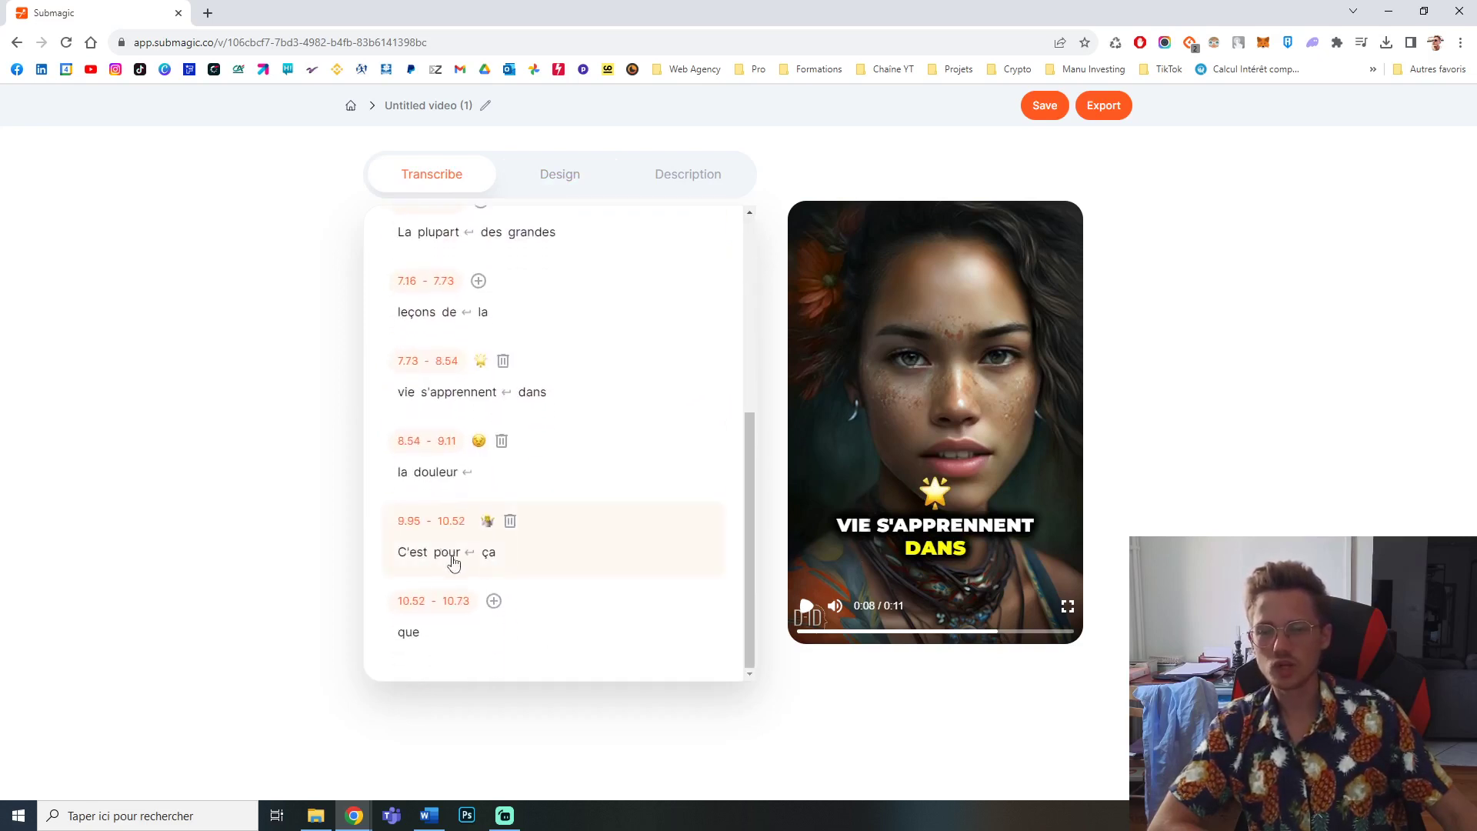
scroll(488, 494, "up", 4)
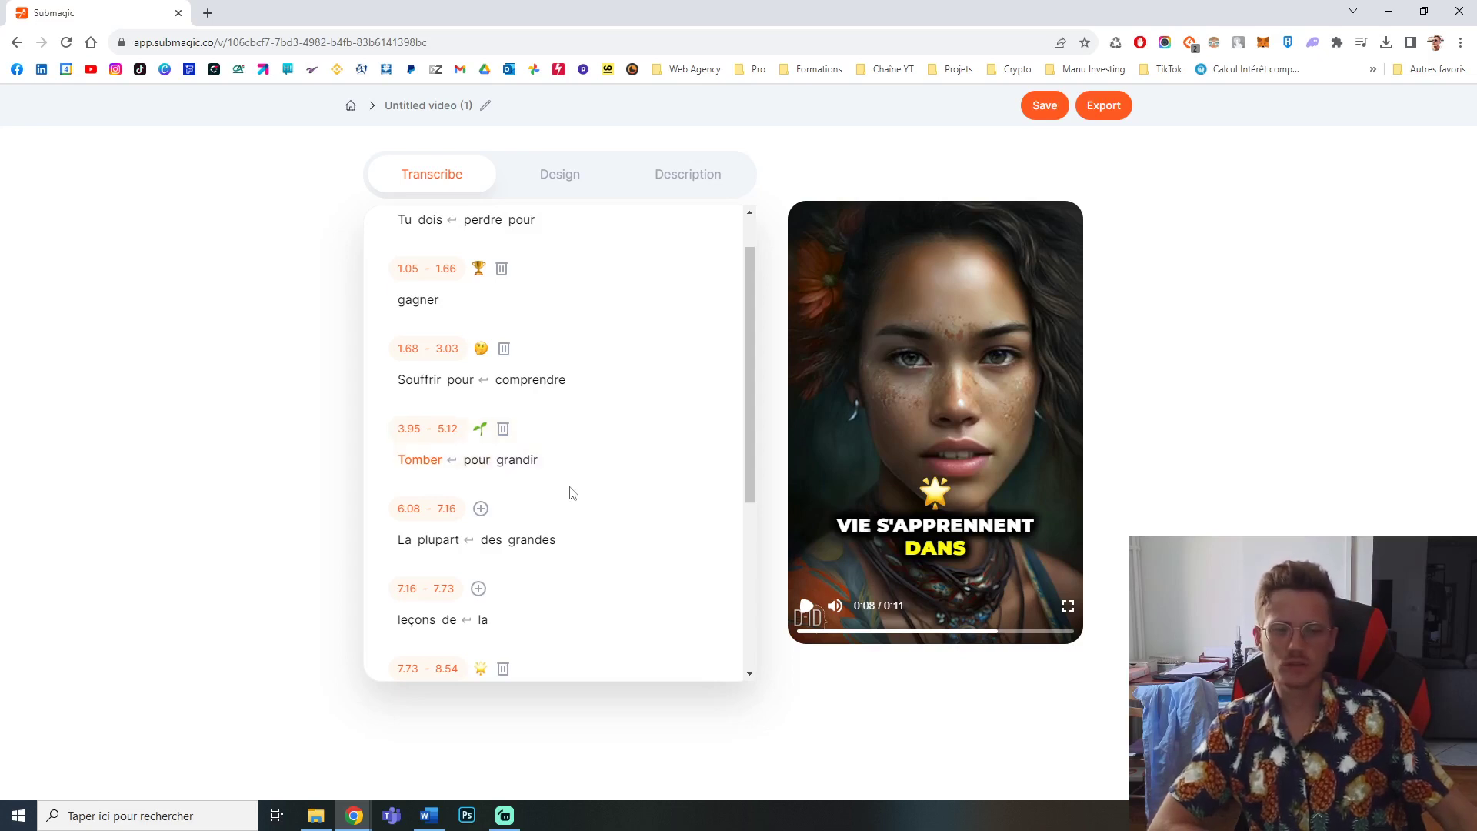
left_click(443, 390)
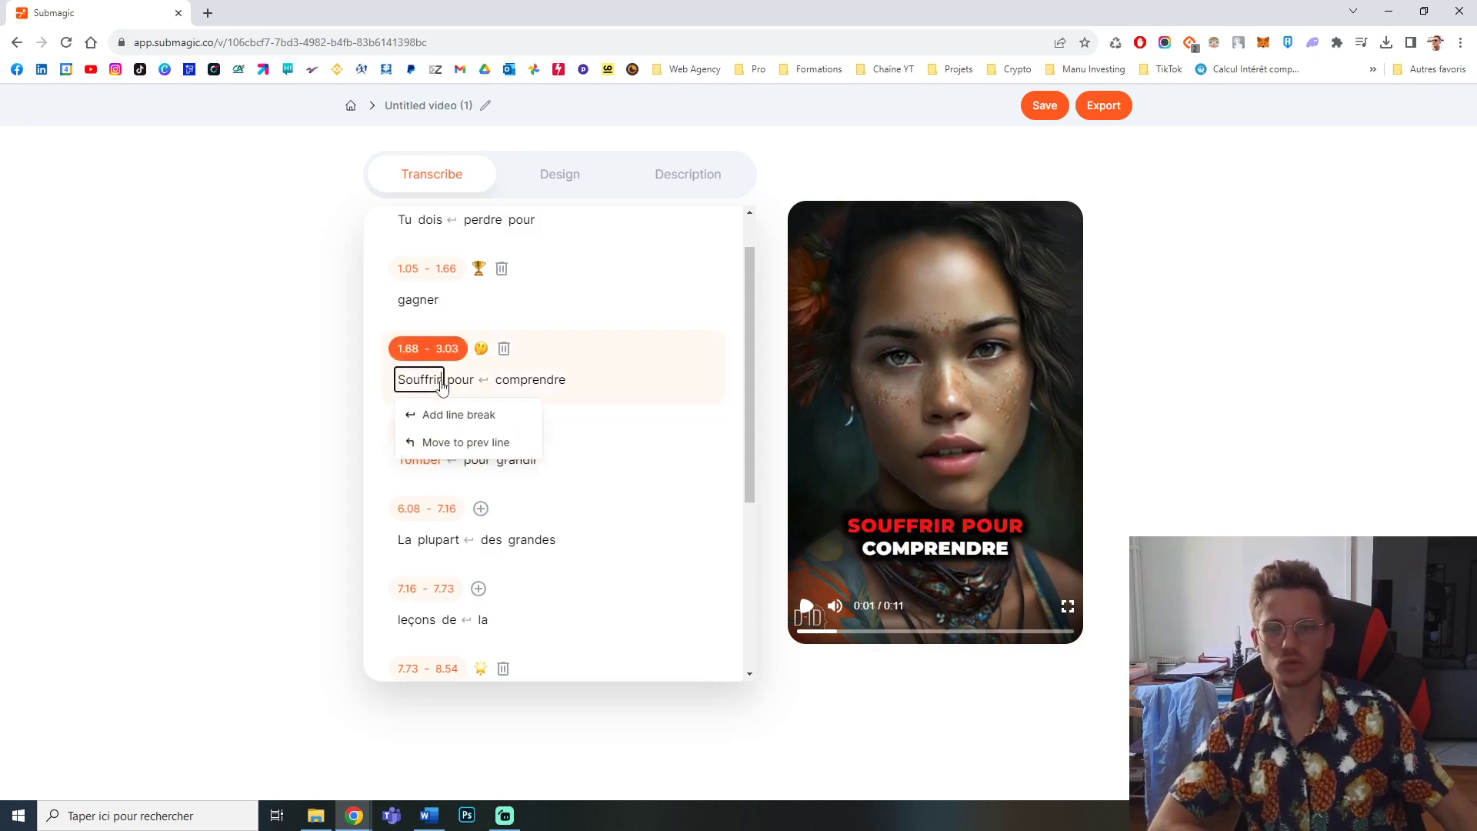
left_click(246, 534)
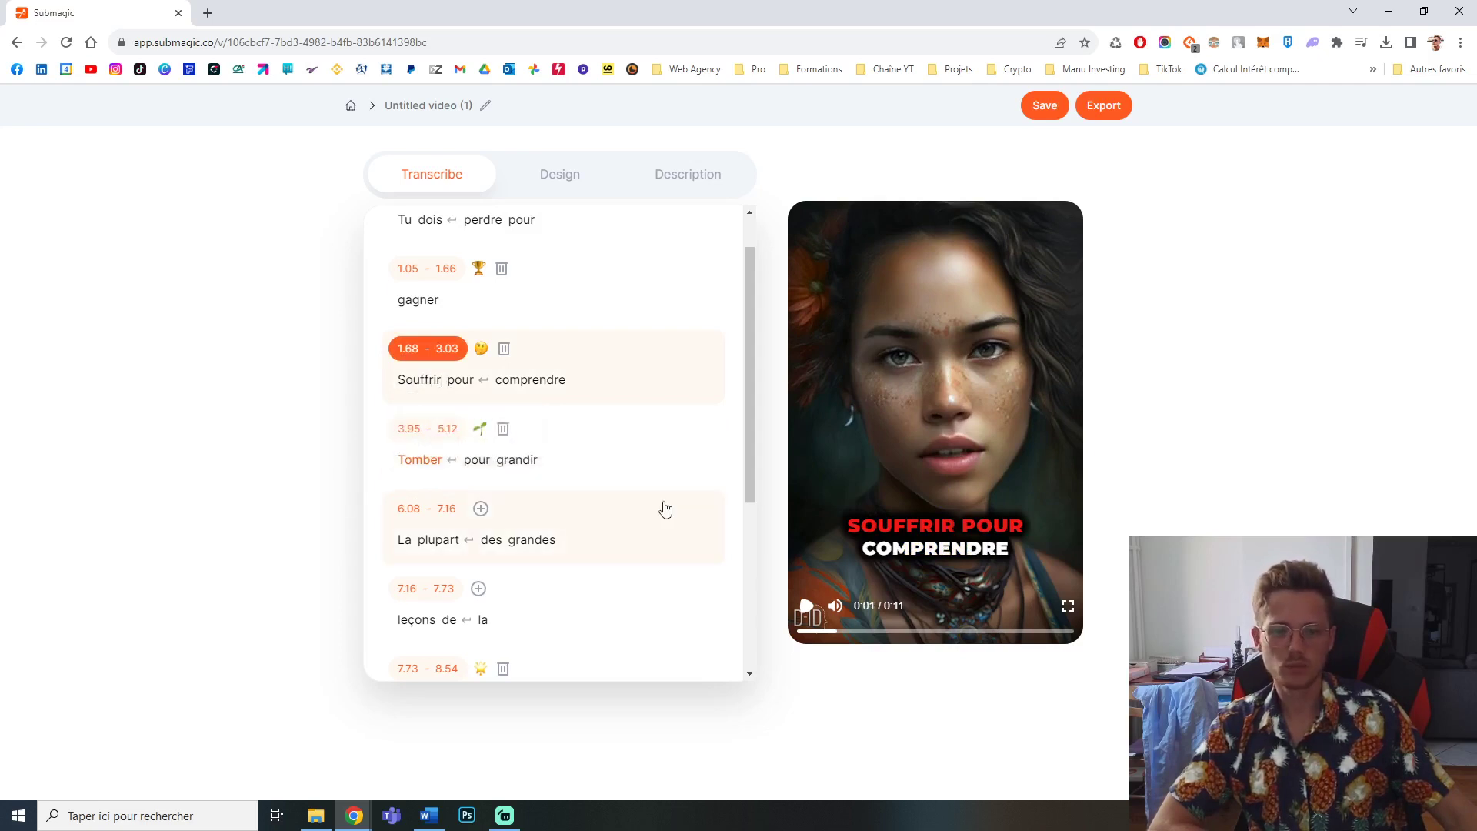
scroll(579, 432, "up", 1)
left_click(604, 369)
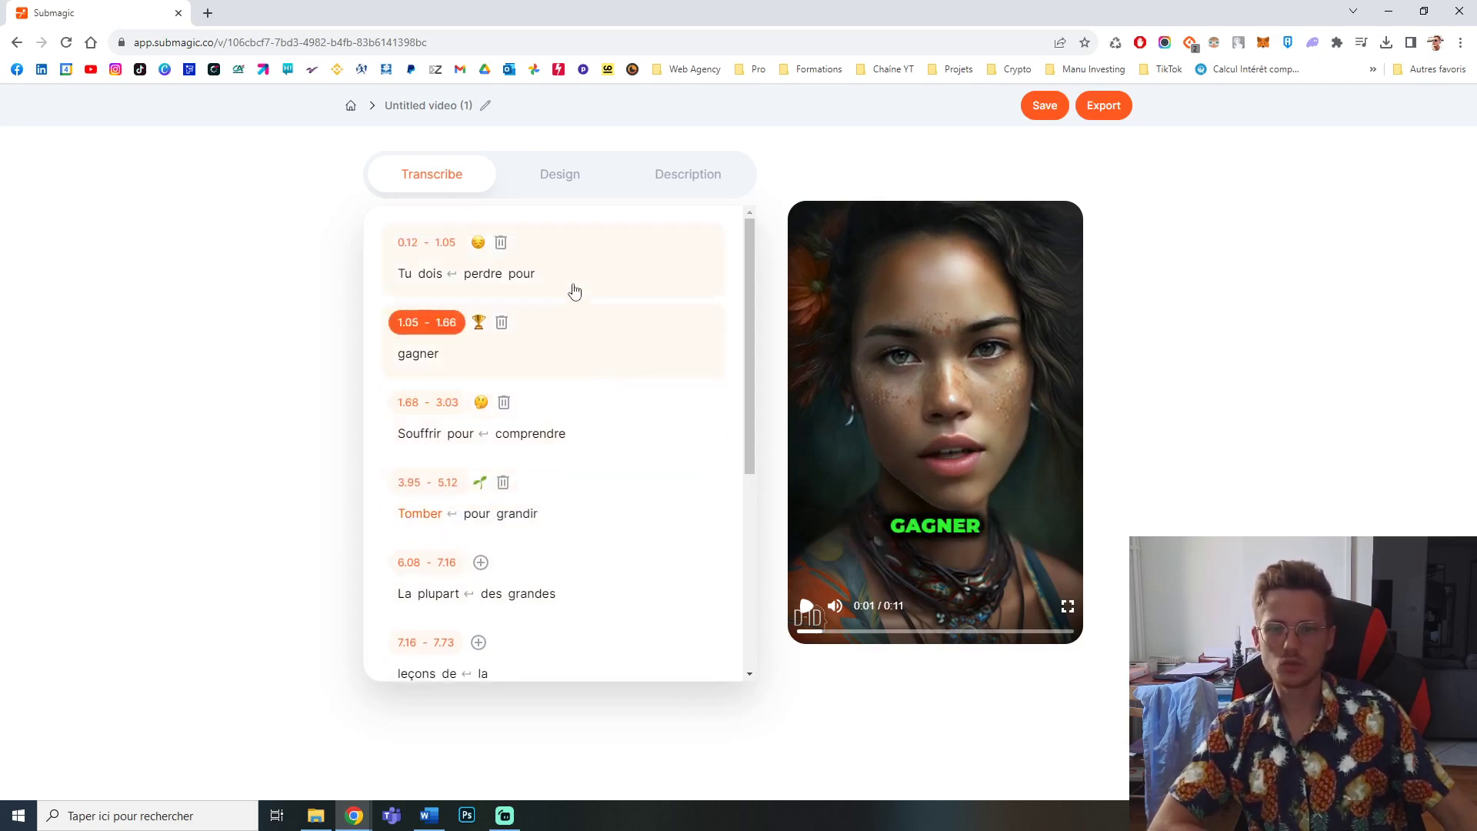
left_click(575, 286)
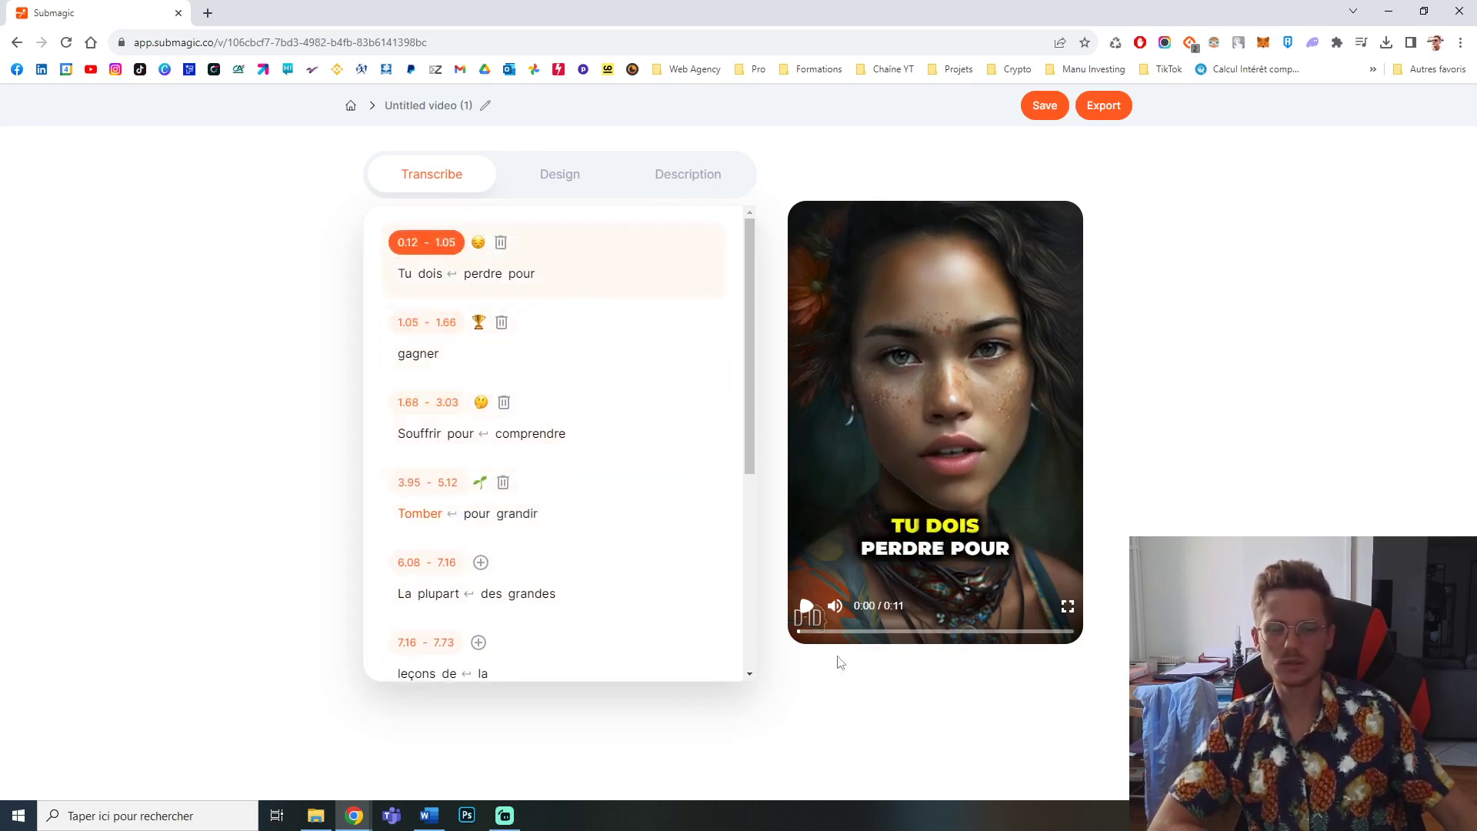
Step: Open the description section and place the cursor at the end of the AI-generated description and hashtags
left_click(689, 178)
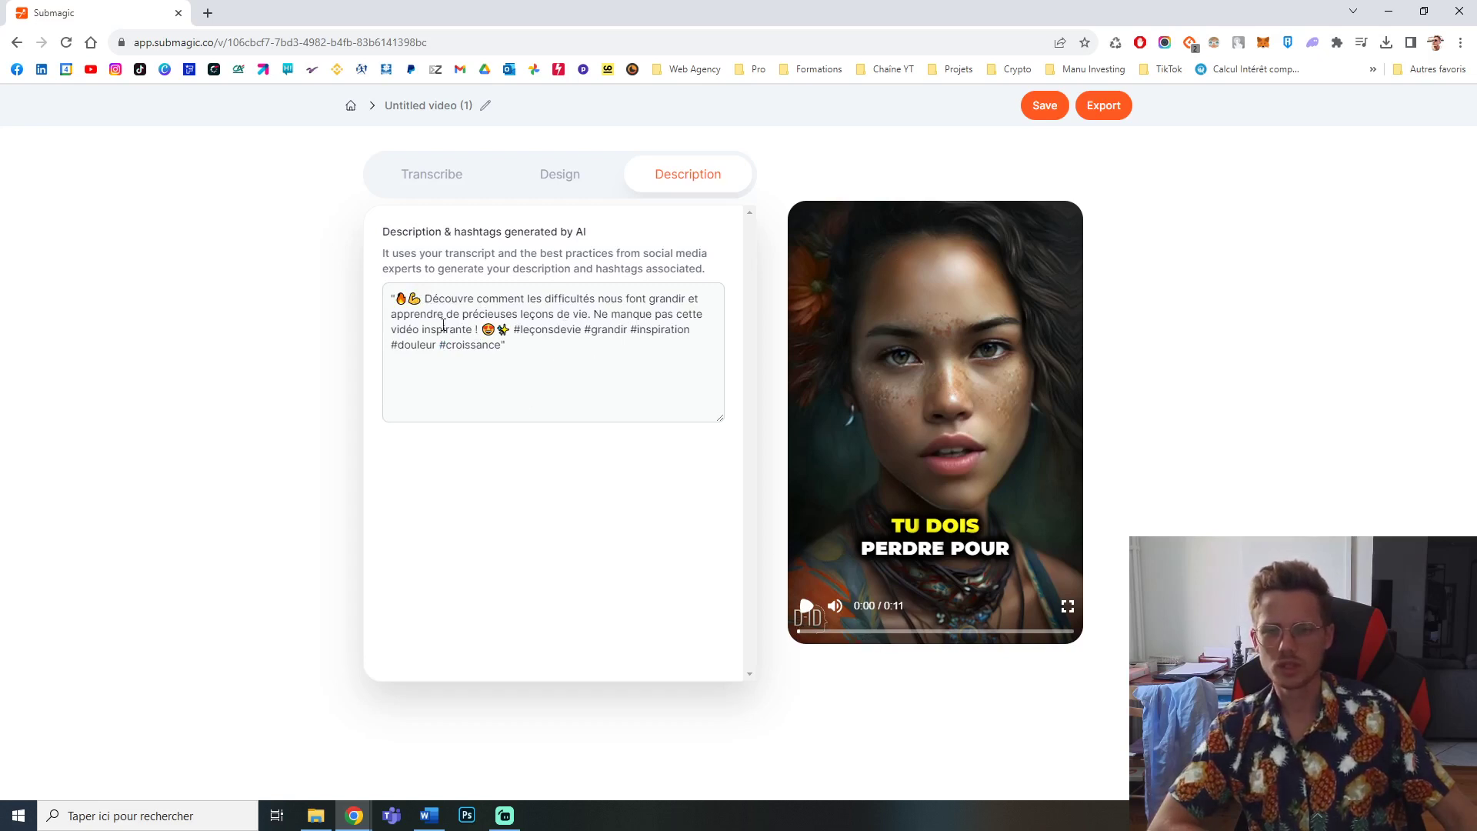
left_click(527, 350)
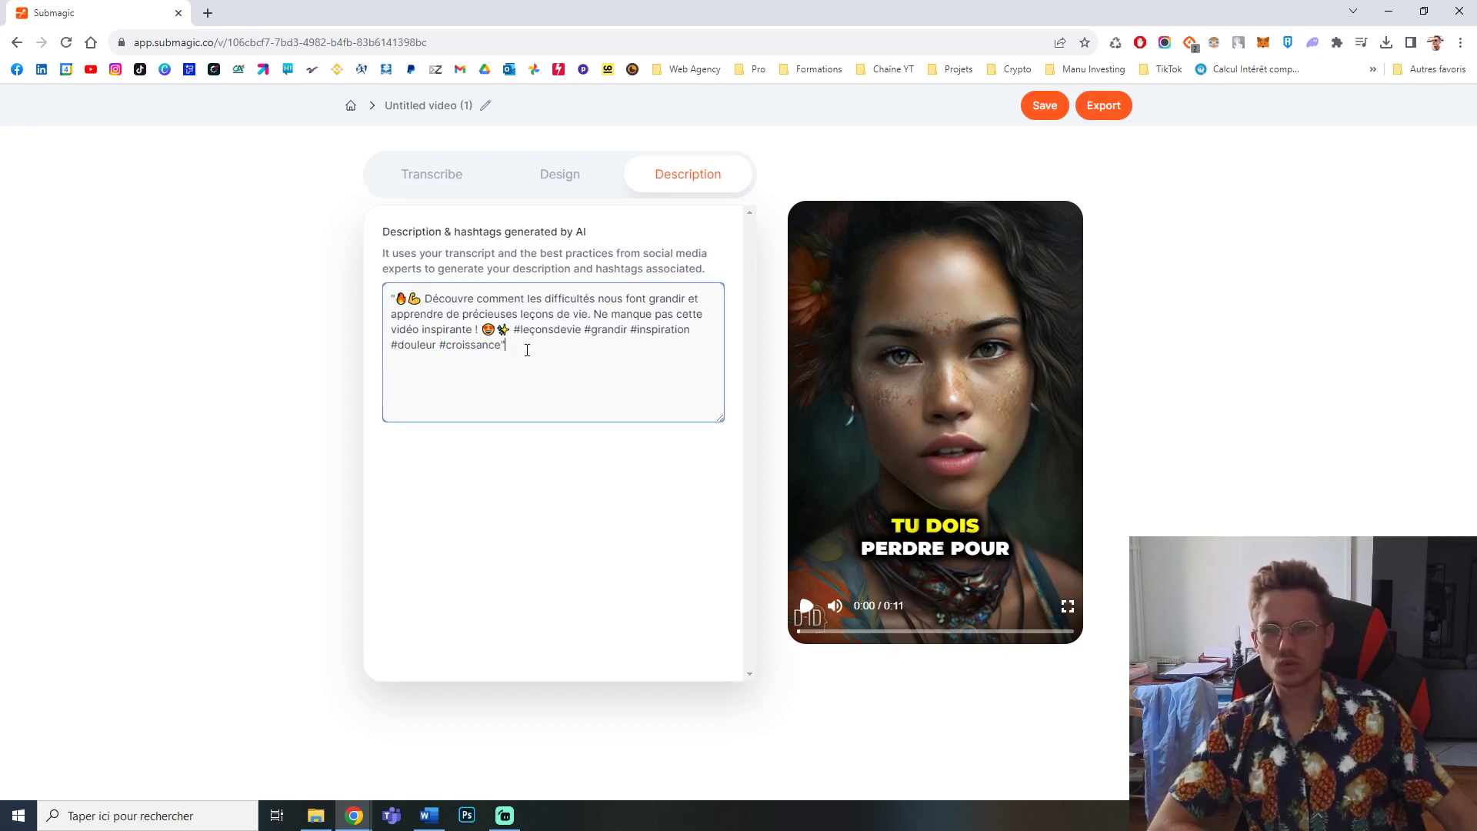